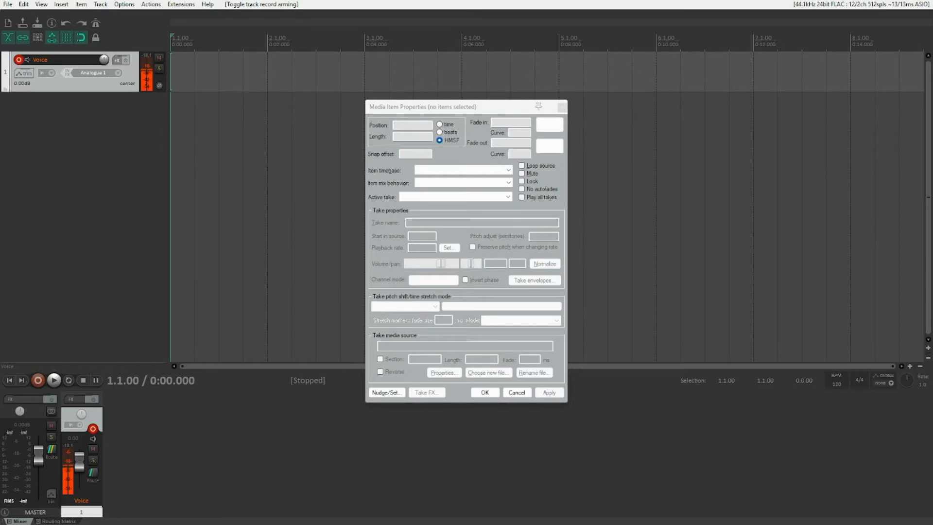
Record a voice take of about 7 seconds on the Voice track, and play it back with repeat enabled
key(ctrl+r)
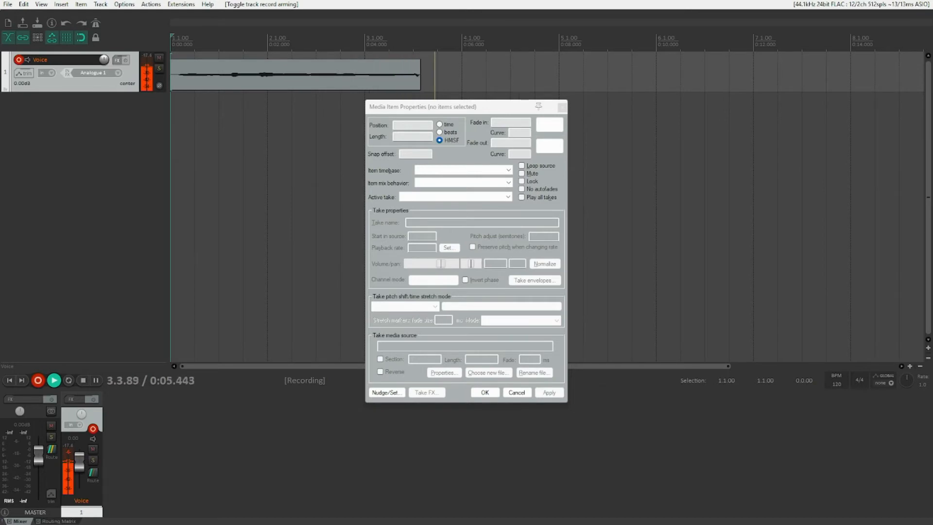
key(space)
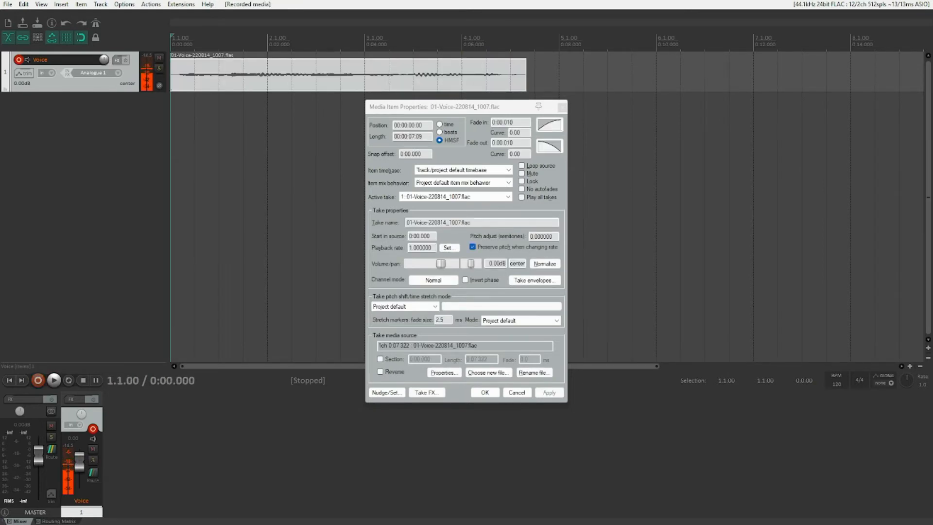
key(space)
key(r)
Filter the effects list by "vx", add VST3: Clarity Vx Mono (Waves) to the Voice track and close its FX window
key(f)
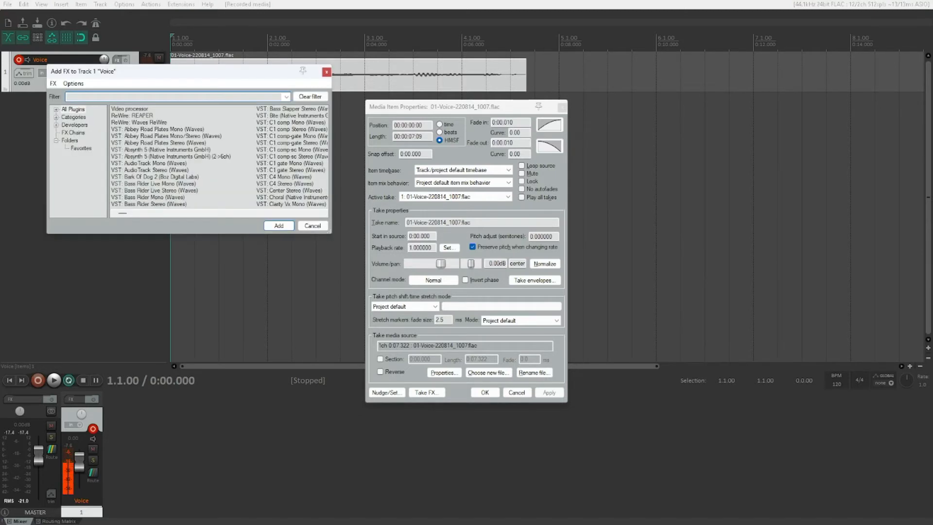
text(vx)
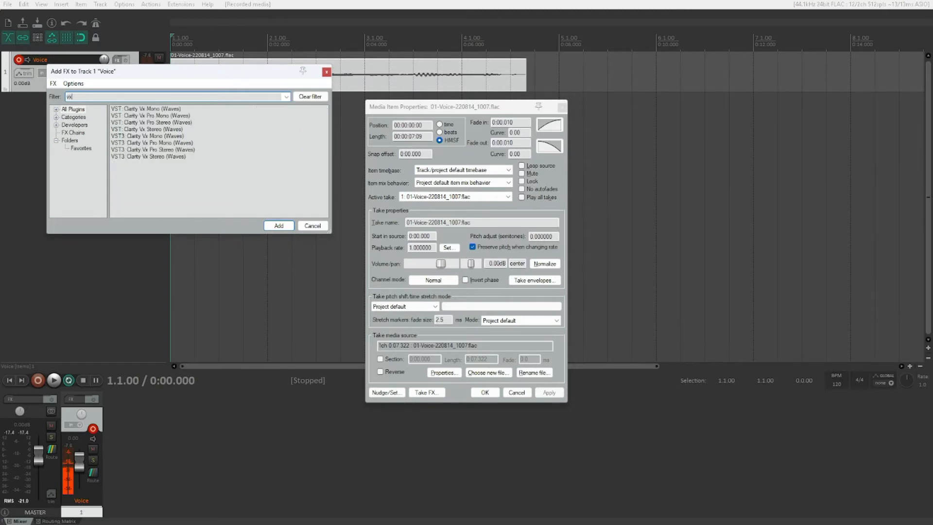
key(Down)
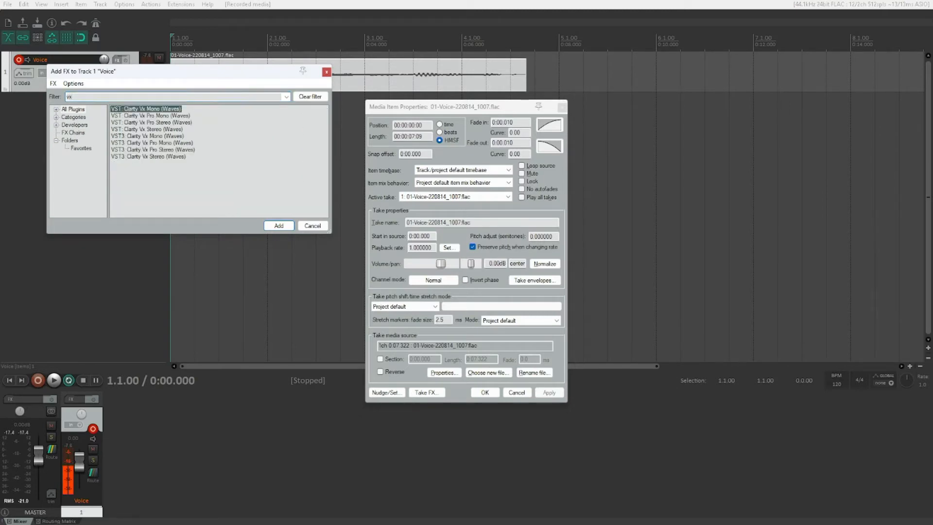
key(Down)
key(Down)
key(Down)
key(Down)
key(Down)
key(Down)
key(Down)
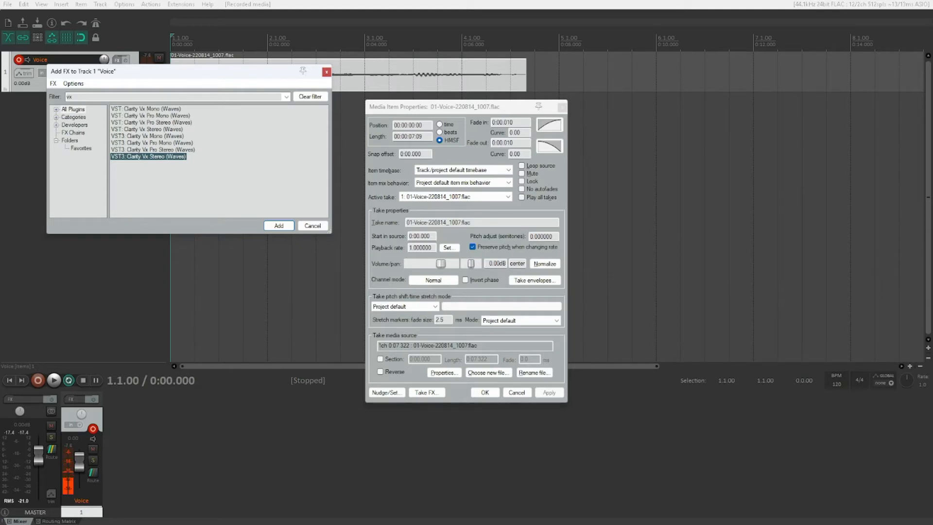
click(146, 129)
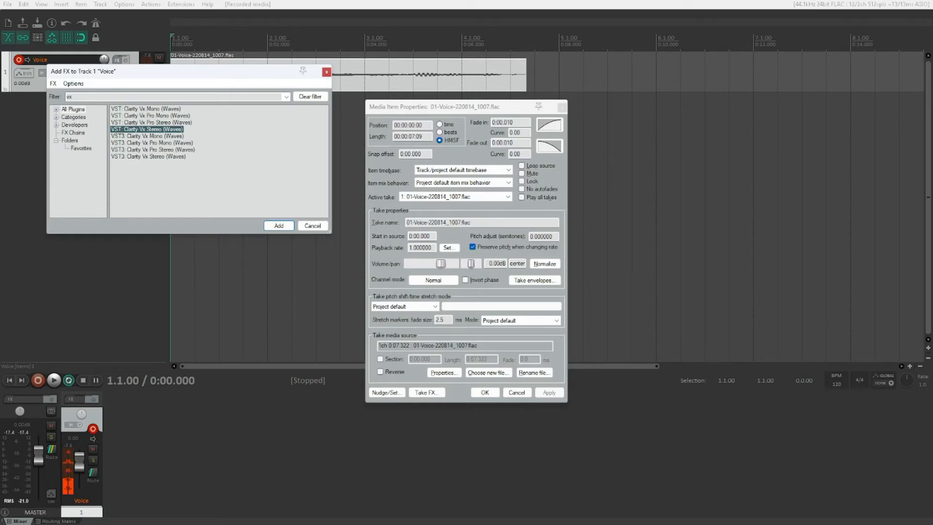
click(148, 136)
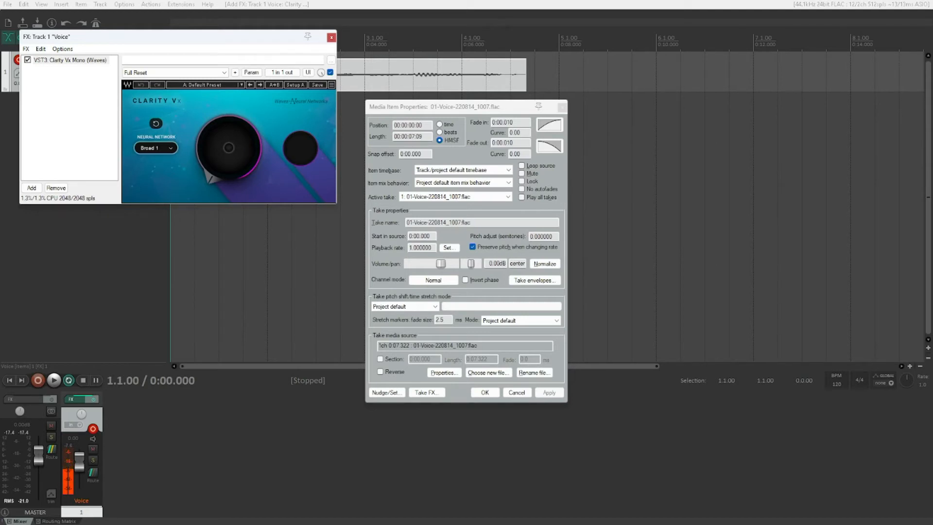
key(Escape)
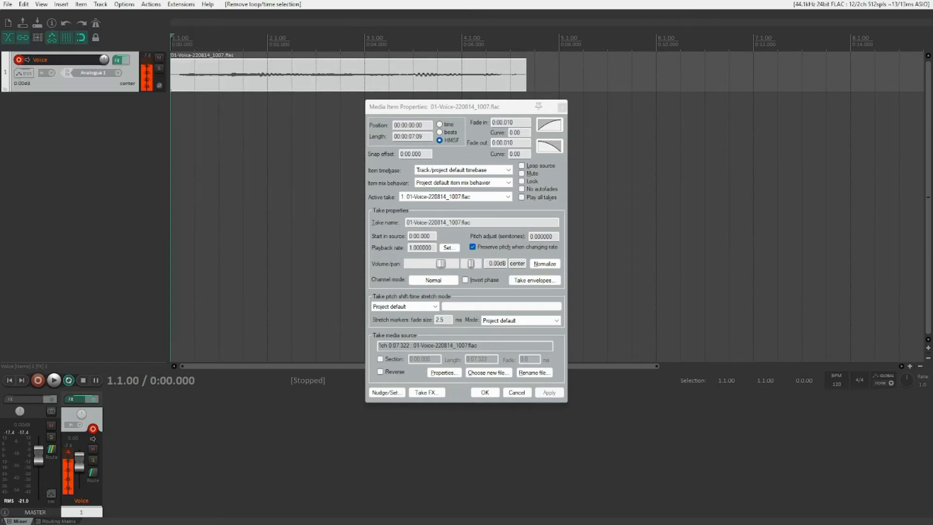
Advance Clarity Vx Mono's Bank parameter through its presets from Reduce Light onward, check Ambience / Voice, and close the parameters
key(p)
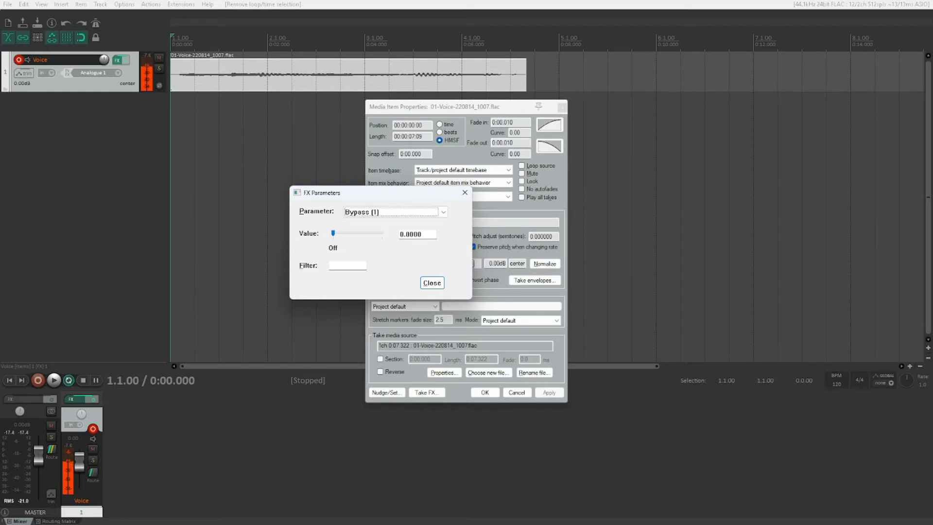
key(Down)
key(Tab)
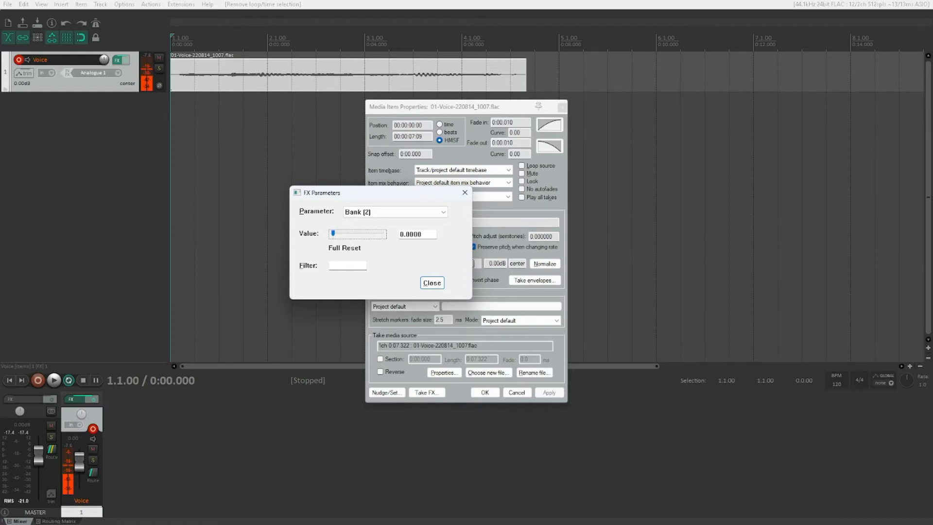
key(shift+Tab)
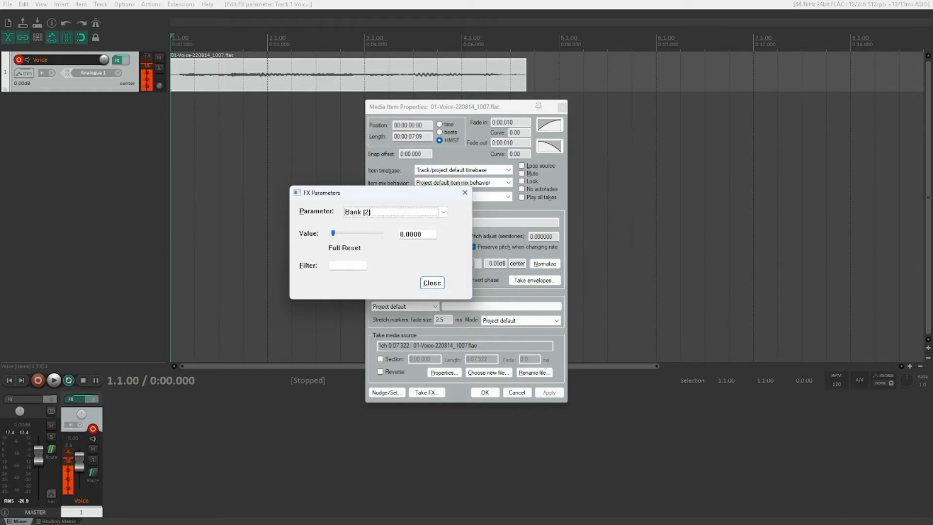
key(Tab)
key(Right)
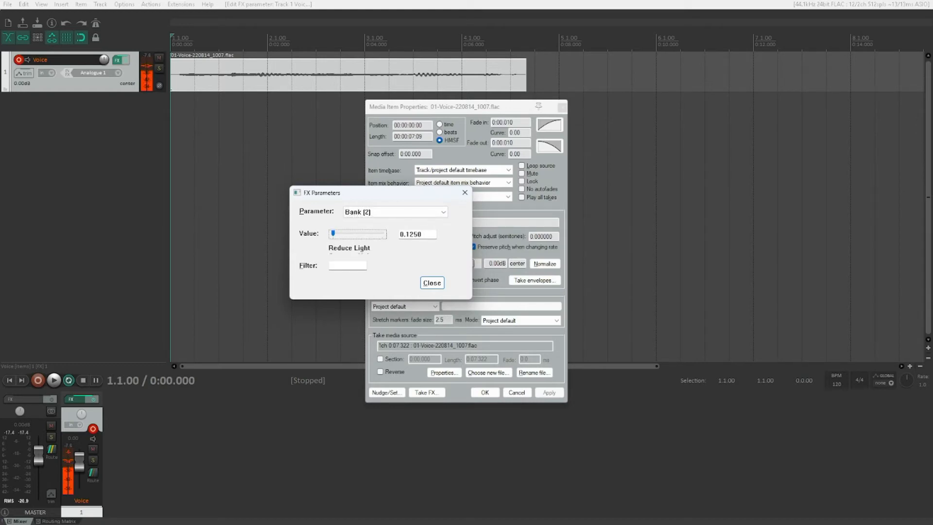
key(Right)
key(Right)
key(Right)
key(Right)
key(Right)
key(Right)
key(Right)
key(ctrl+Tab)
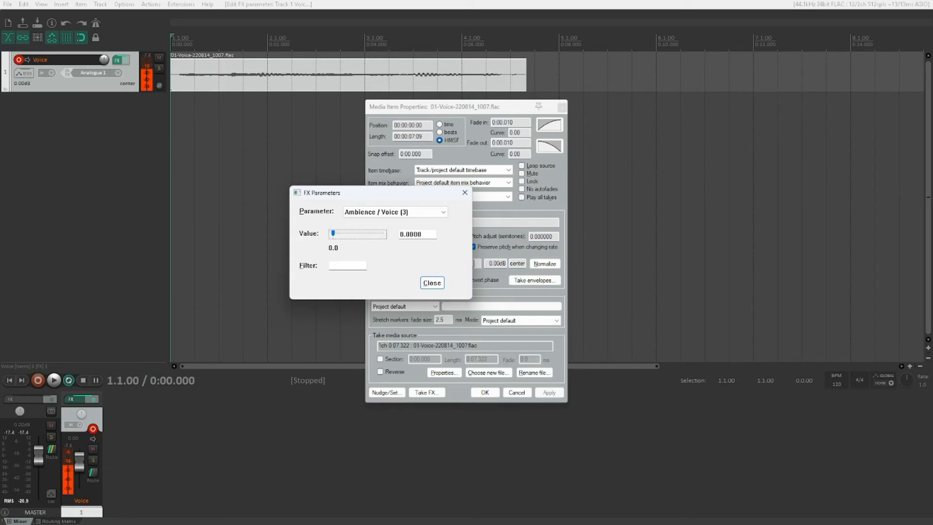
key(Escape)
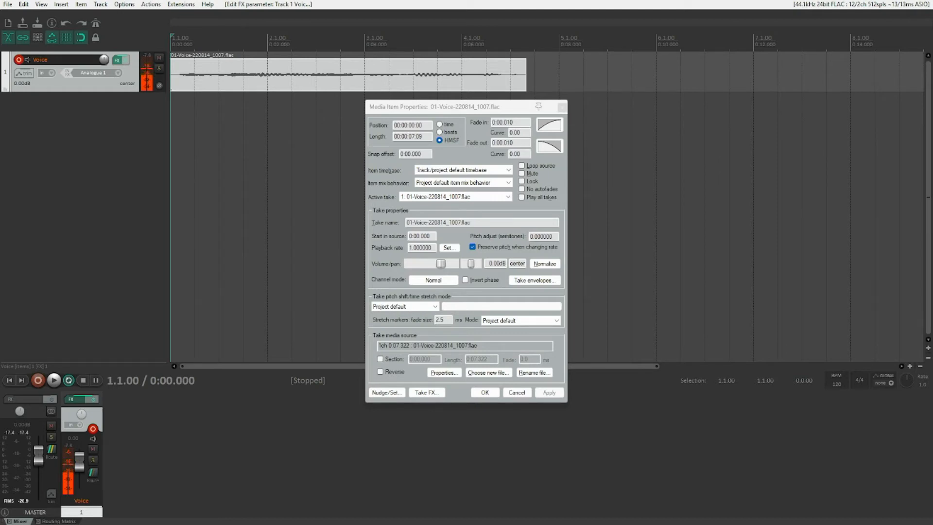
Remove Clarity Vx Mono from the Voice track's FX chain
key(f)
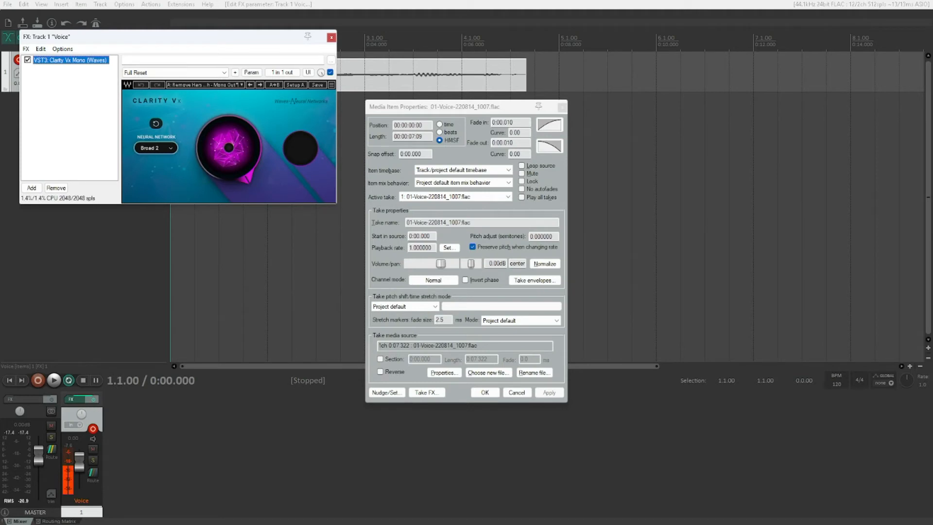
key(Tab)
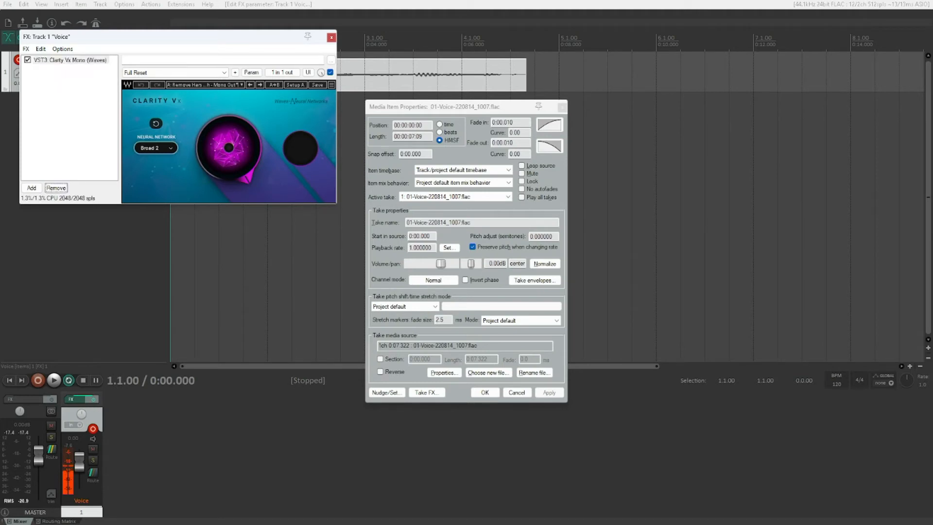
key(space)
key(Escape)
Add VST3: Clarity Vx Pro Mono (Waves) to the Voice track and close its FX window
key(f)
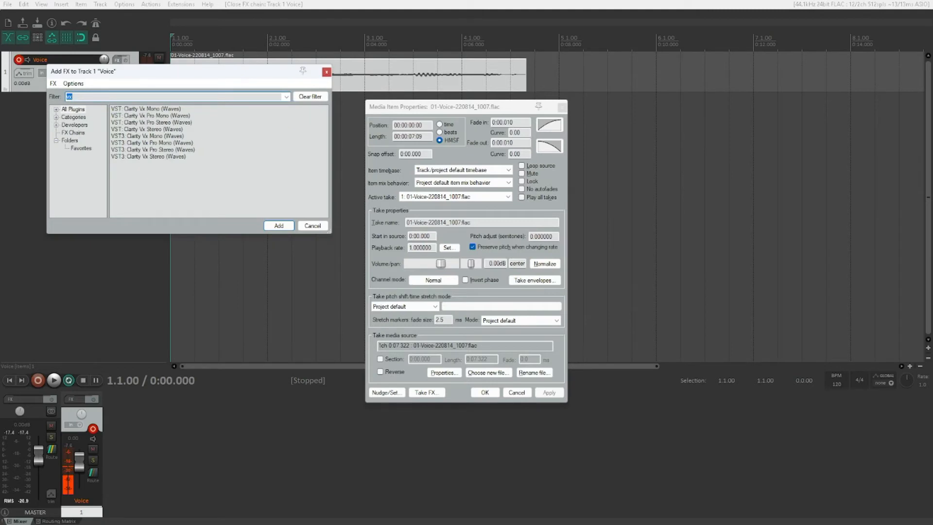
key(Tab)
key(Down)
key(Down)
key(Down)
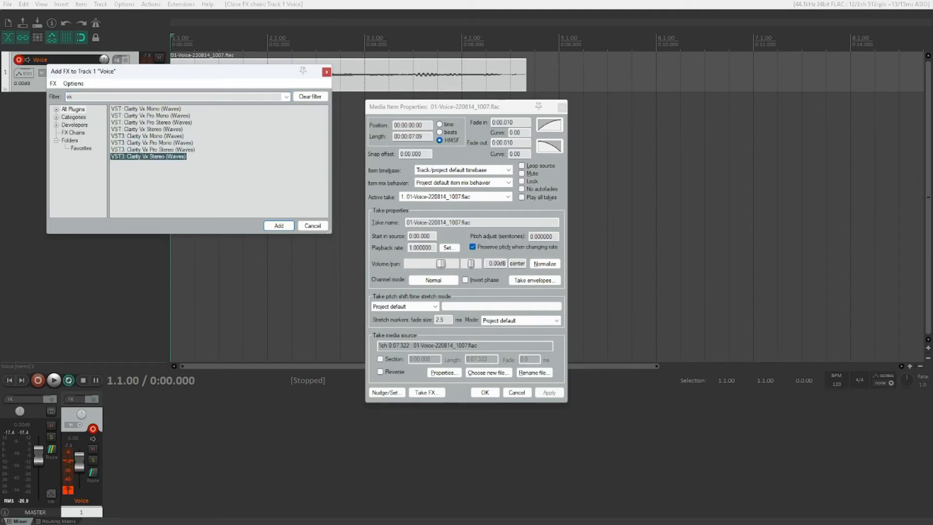
key(Up)
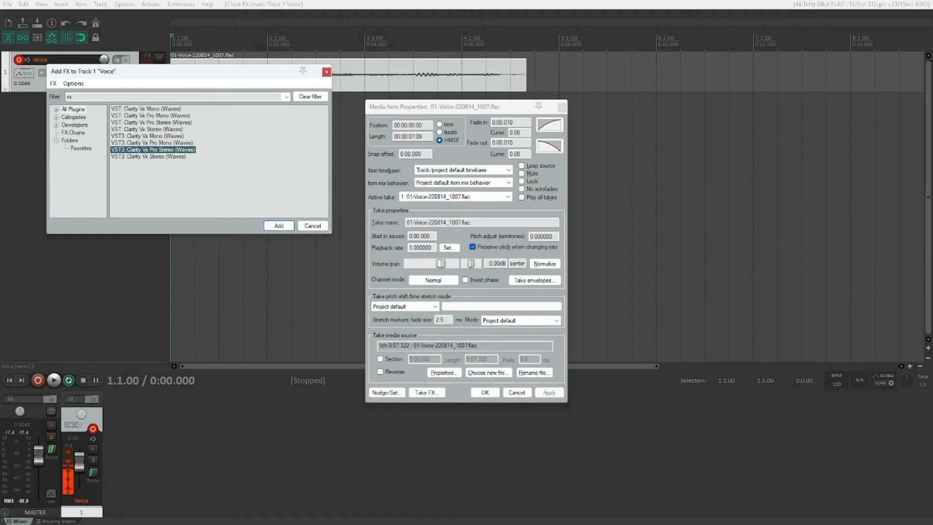
key(Return)
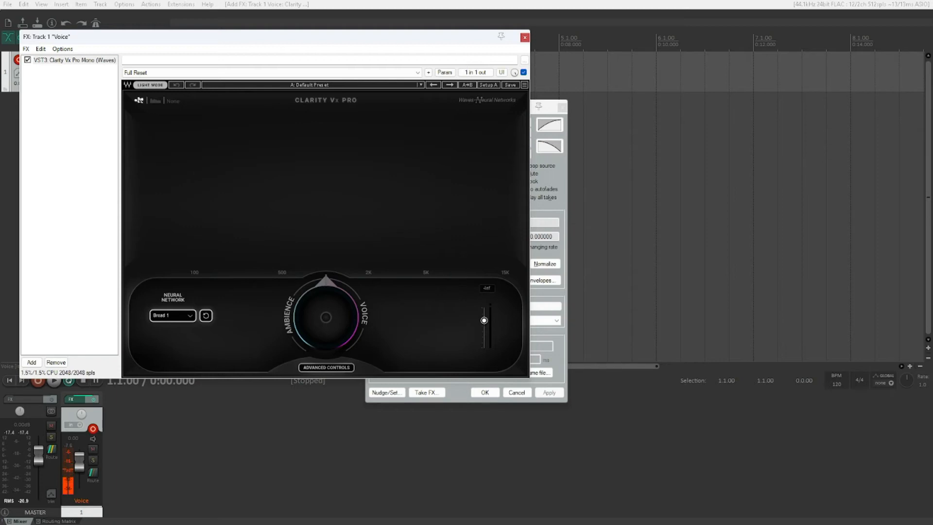
key(Escape)
Open the FX parameters of Clarity Vx Pro and examine the Bank and Ambience / Voice parameters
key(p)
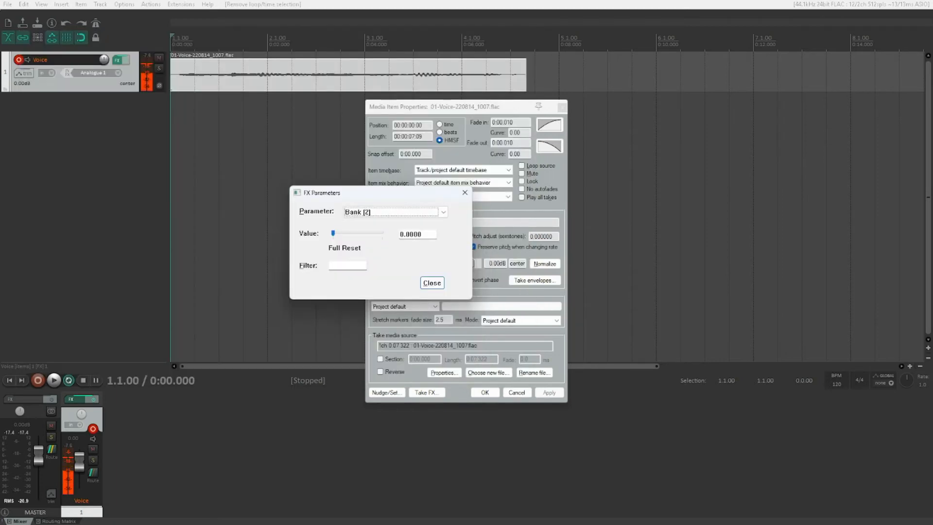
key(Up)
key(Down)
key(Down)
key(Tab)
key(shift+Tab)
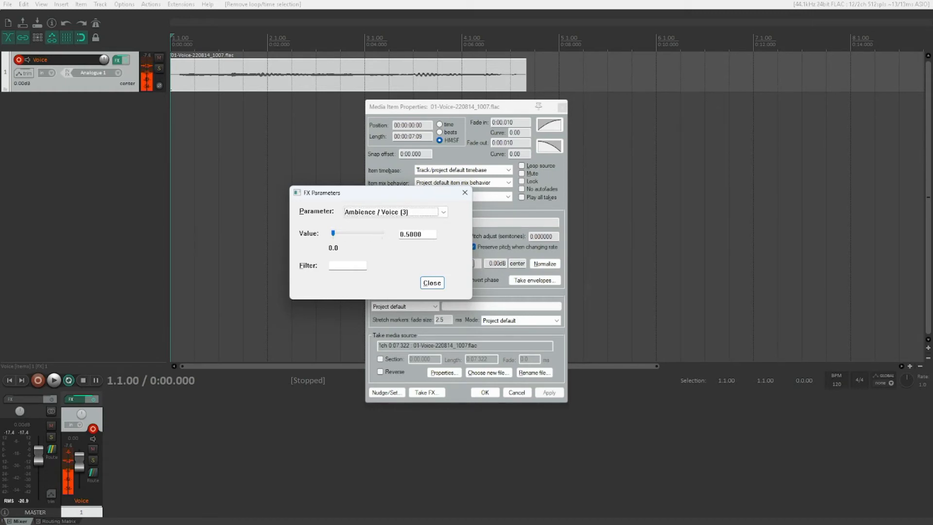
Try the alternative setting of the Sensitivity parameter twice, returning it to Normal each time
key(Down)
key(Down)
key(Tab)
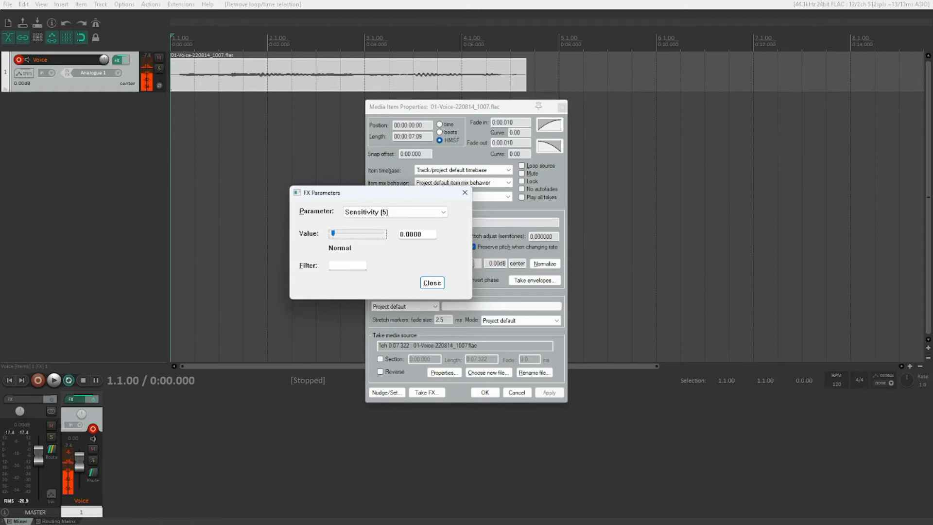
key(Right)
key(Left)
key(Right)
key(Left)
Examine the Reflections, Master Process On/Off, Threshold Open and Threshold Close parameters of Clarity Vx Pro
key(shift+Tab)
key(Down)
key(Tab)
key(shift+Tab)
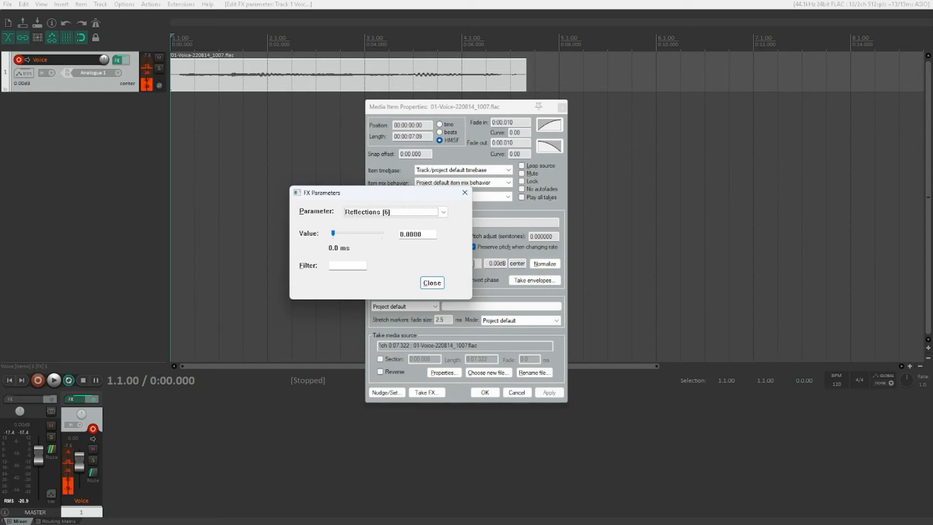
key(Down)
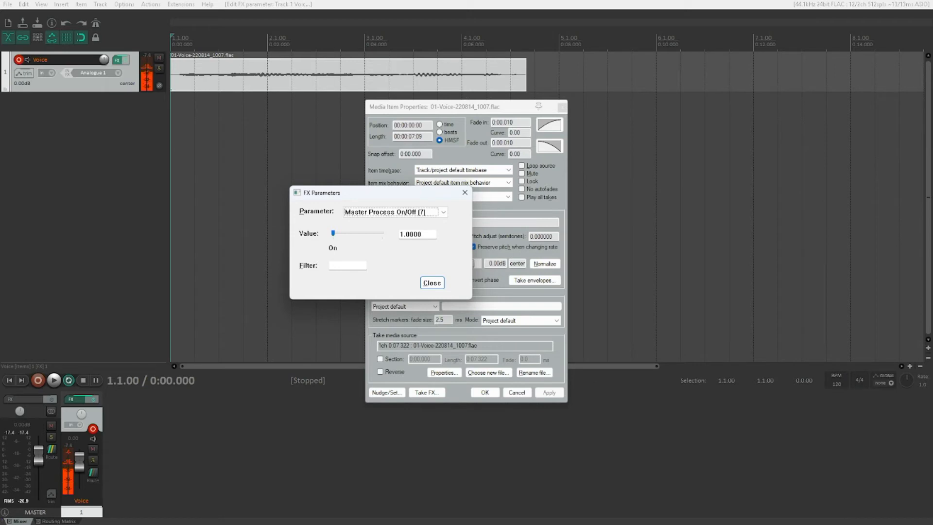
key(Down)
key(Down)
key(Down)
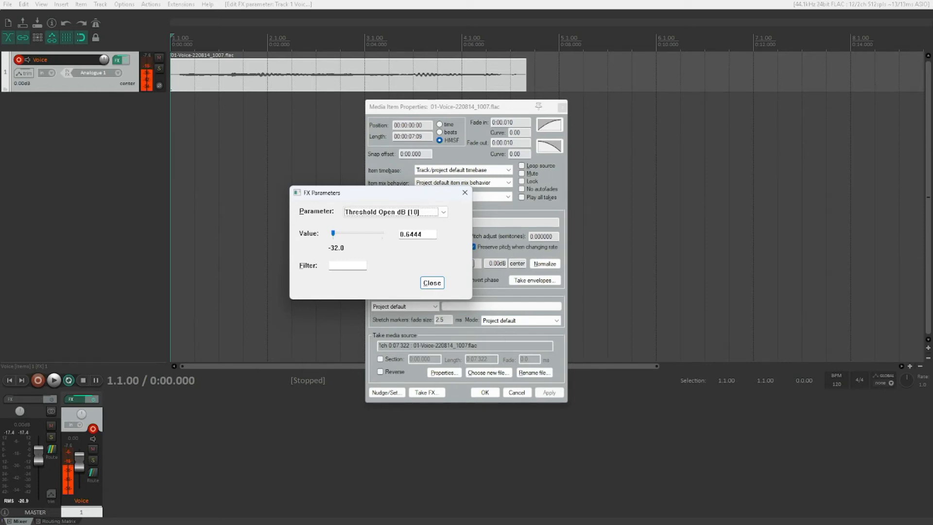
key(Up)
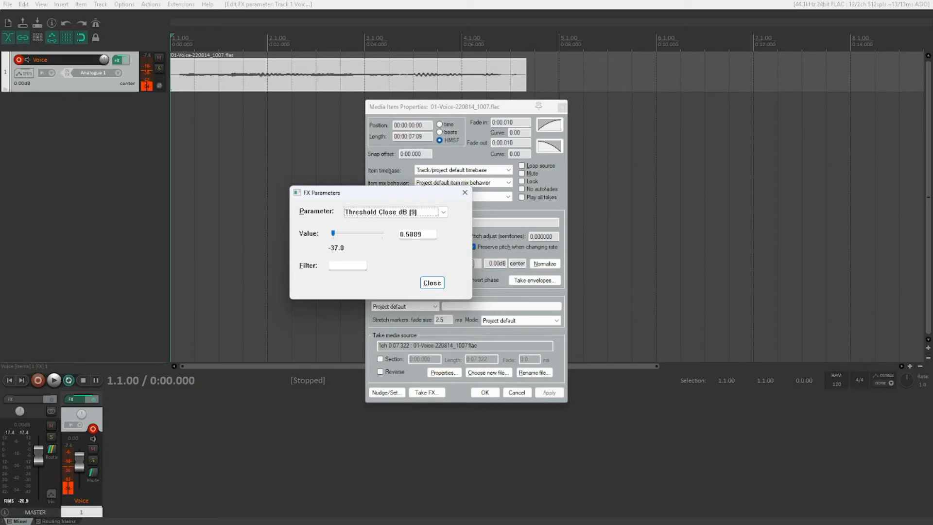
Examine Clarity Vx Pro's threshold, Attack and Release parameters, ending at the value of Band 1 Process
key(Tab)
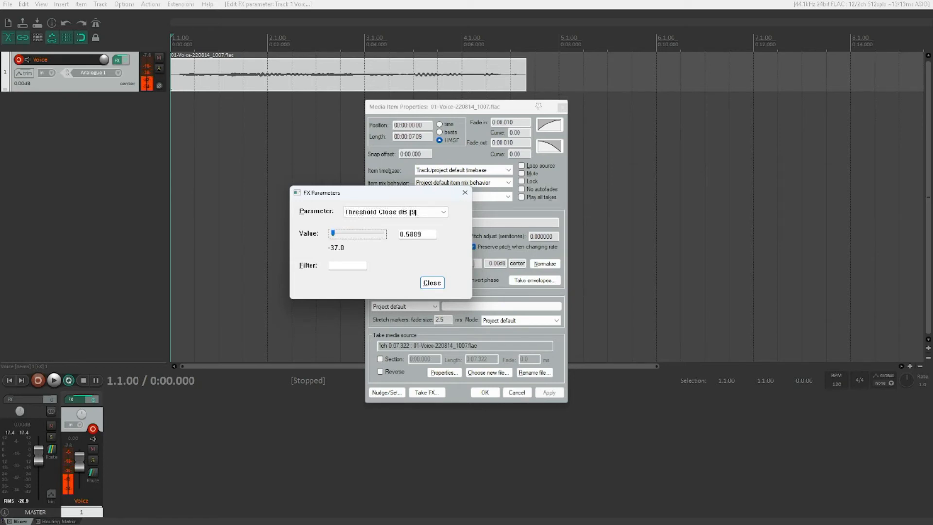
key(ctrl+Tab)
key(ctrl+Tab)
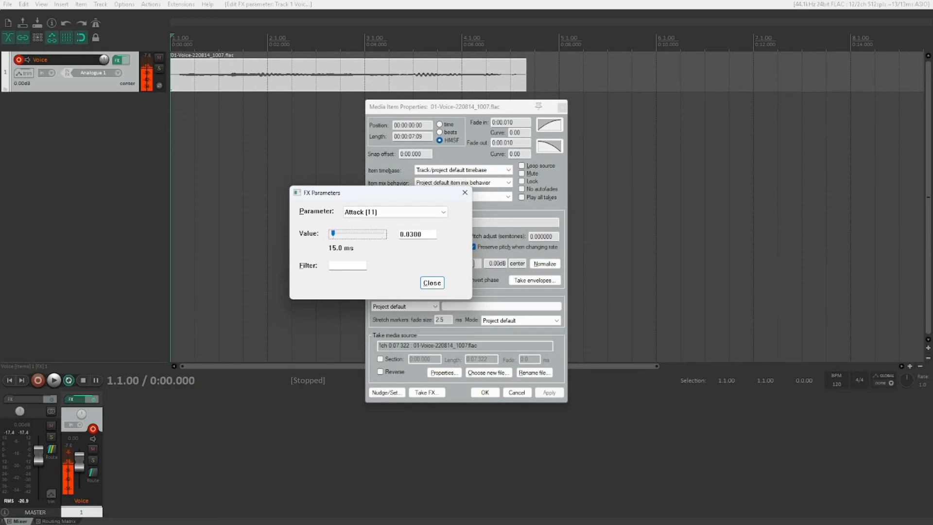
key(shift+Tab)
key(Down)
key(Down)
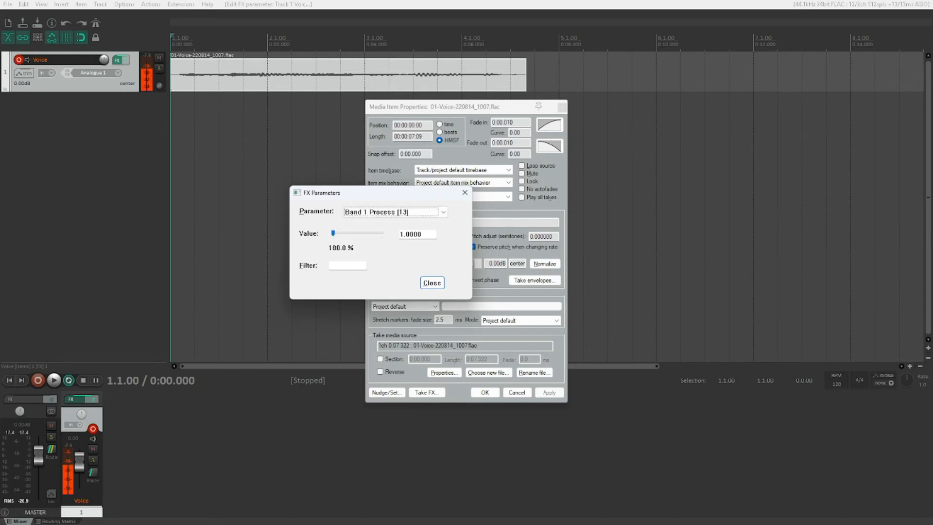
key(Up)
key(Tab)
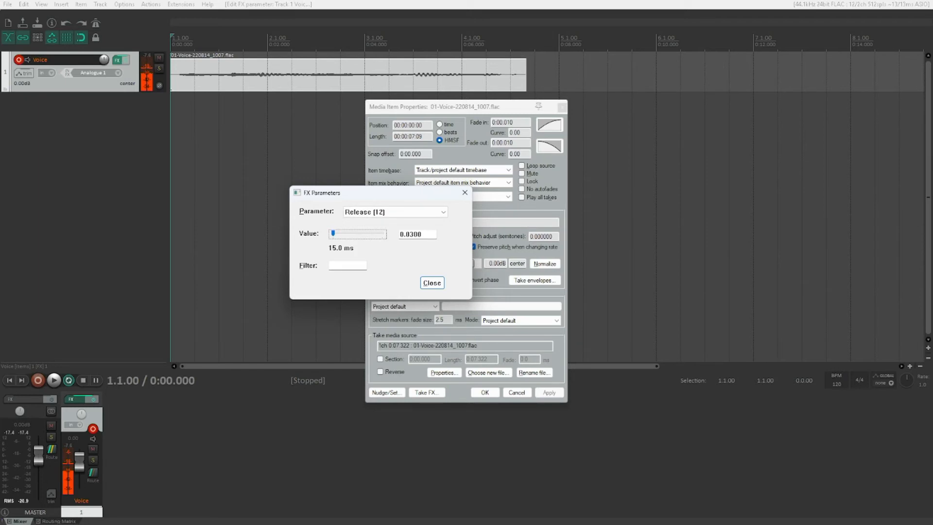
key(shift+Tab)
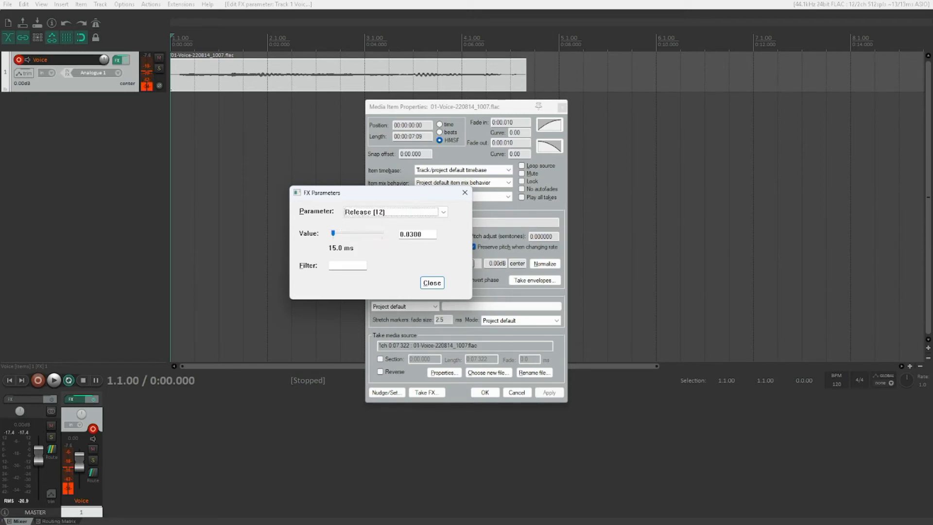
key(Down)
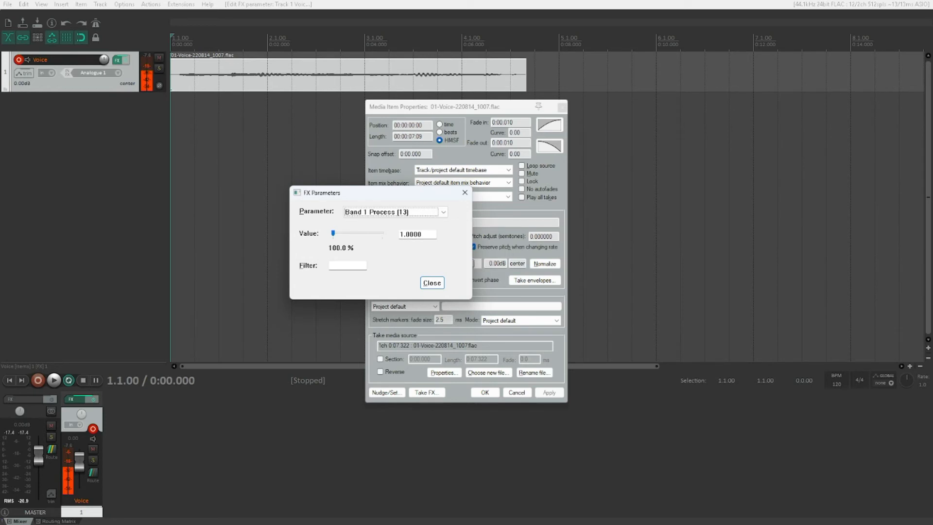
key(Tab)
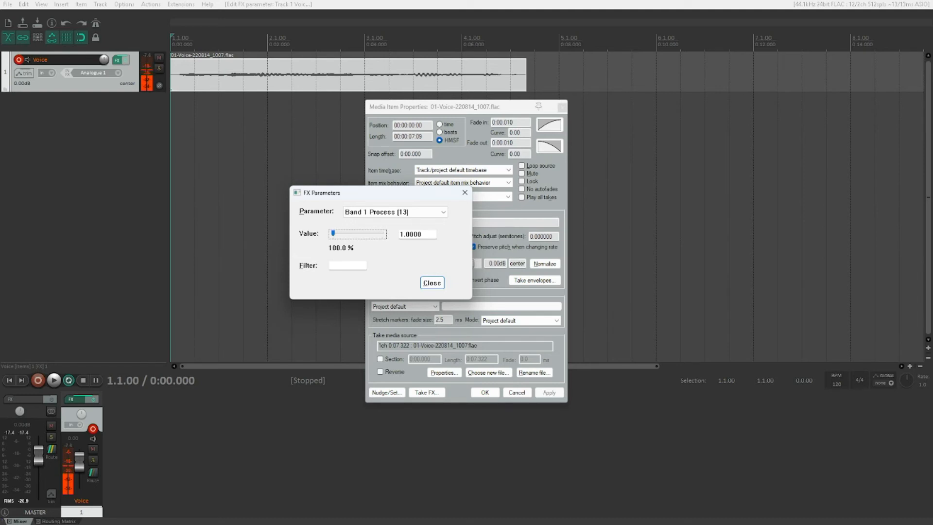
Examine the Band 1 Solo, Band 1 Bypass, Band 1 Gain and Band 1 Delta parameters of Clarity Vx Pro
key(shift+Tab)
key(Down)
key(Tab)
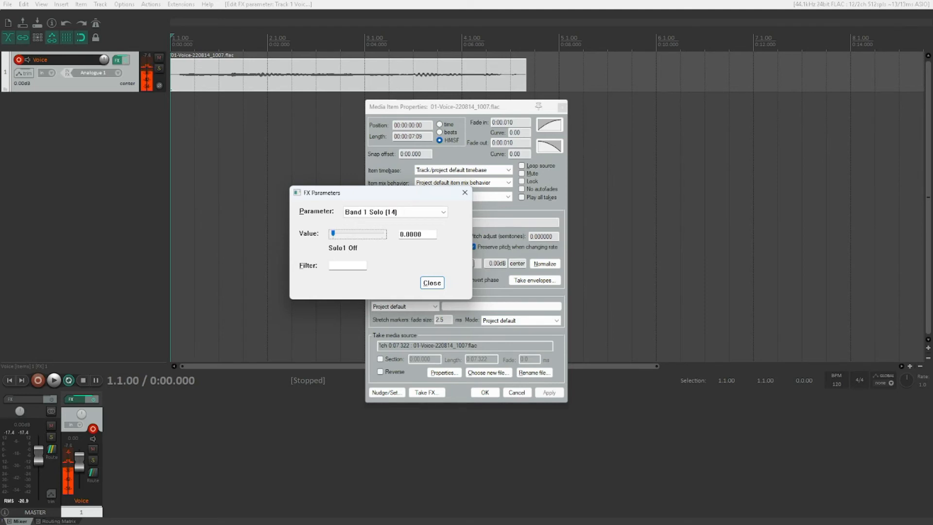
key(shift+Tab)
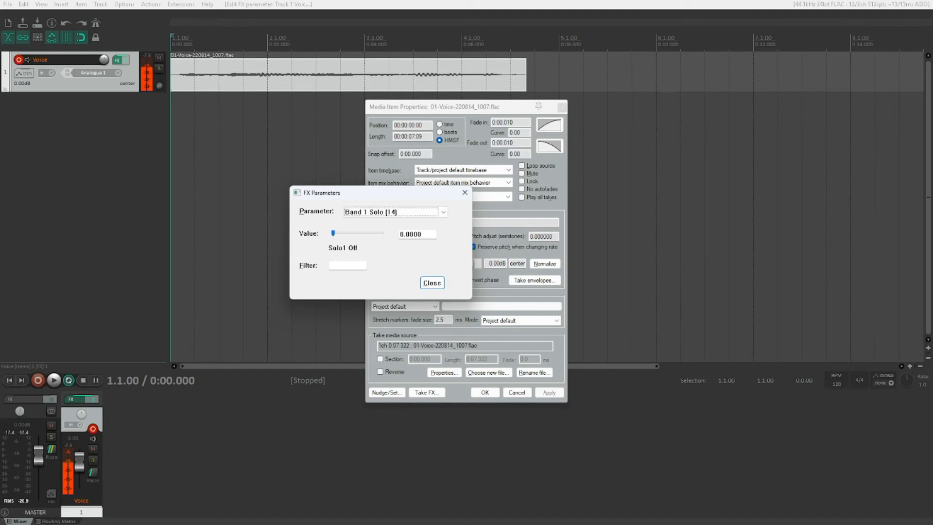
key(Down)
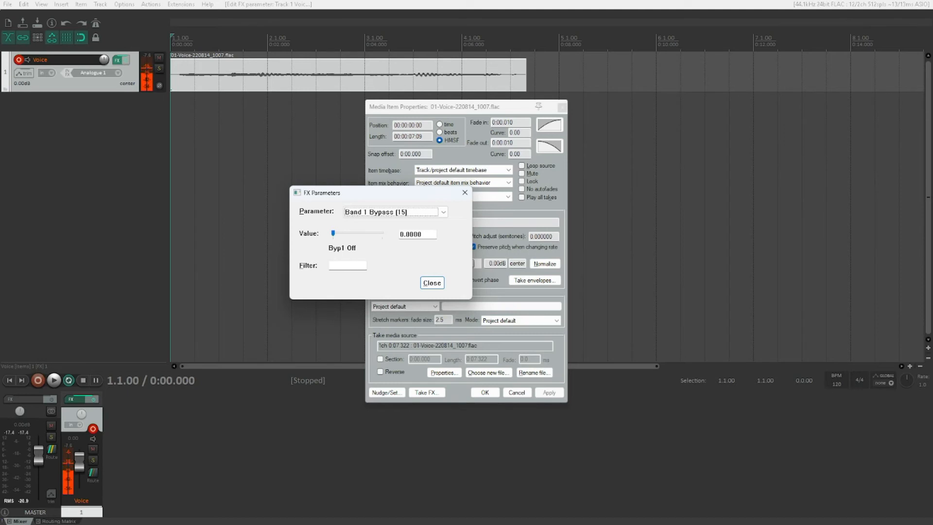
key(Down)
key(Tab)
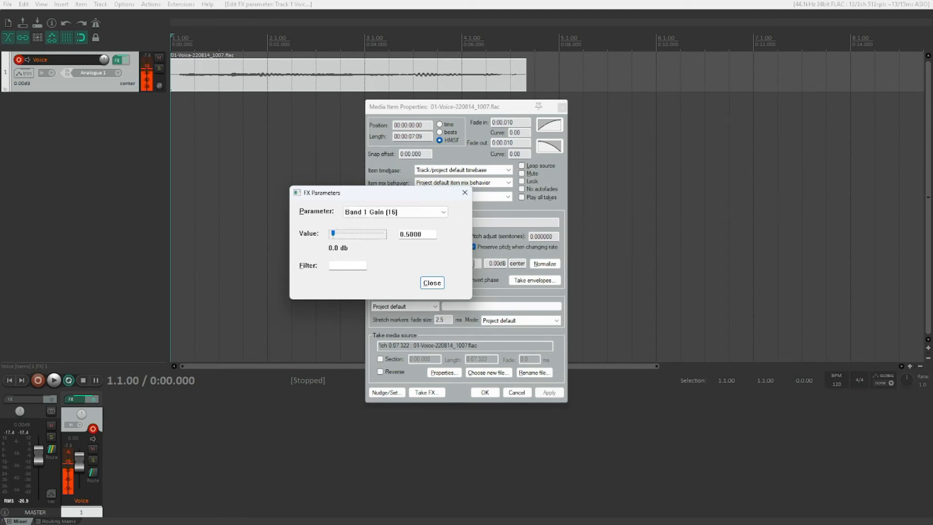
key(shift+Tab)
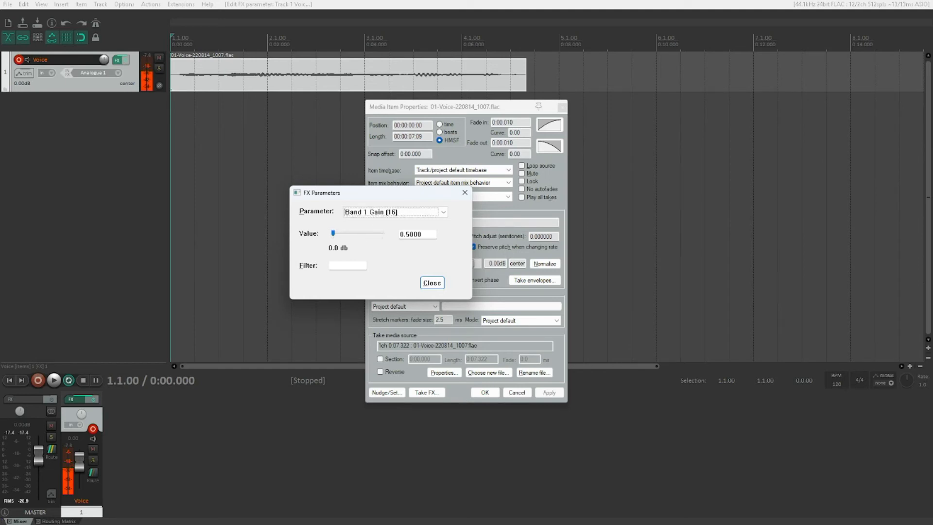
key(Down)
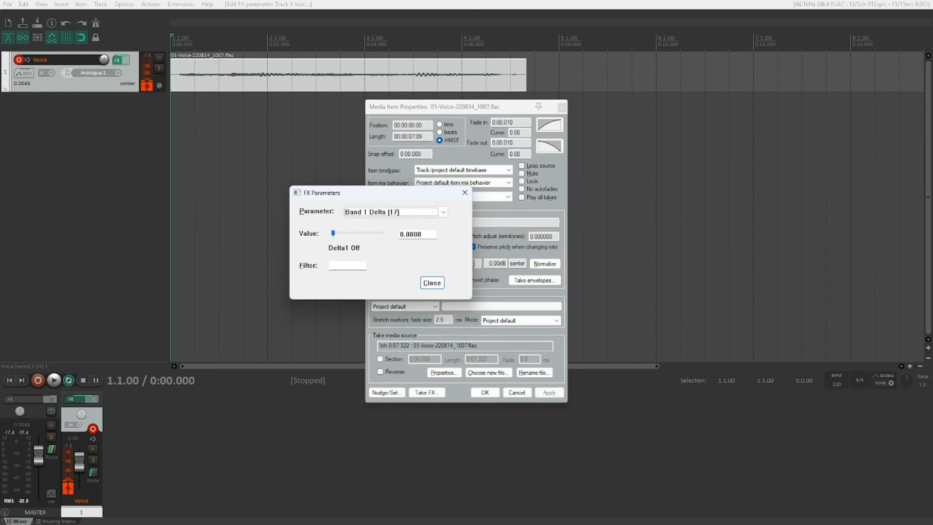
Examine the Crossover Low parameter and its value
key(Down)
key(Up)
key(Down)
key(Down)
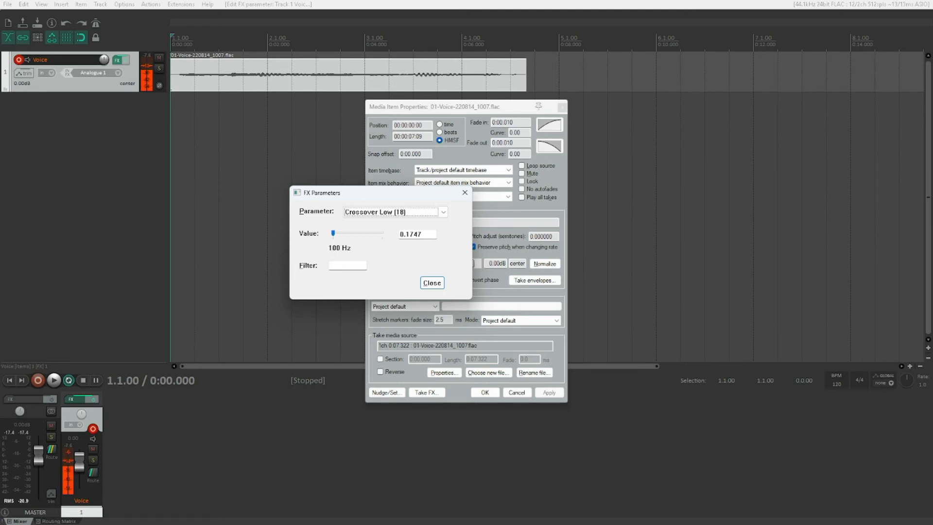
key(Tab)
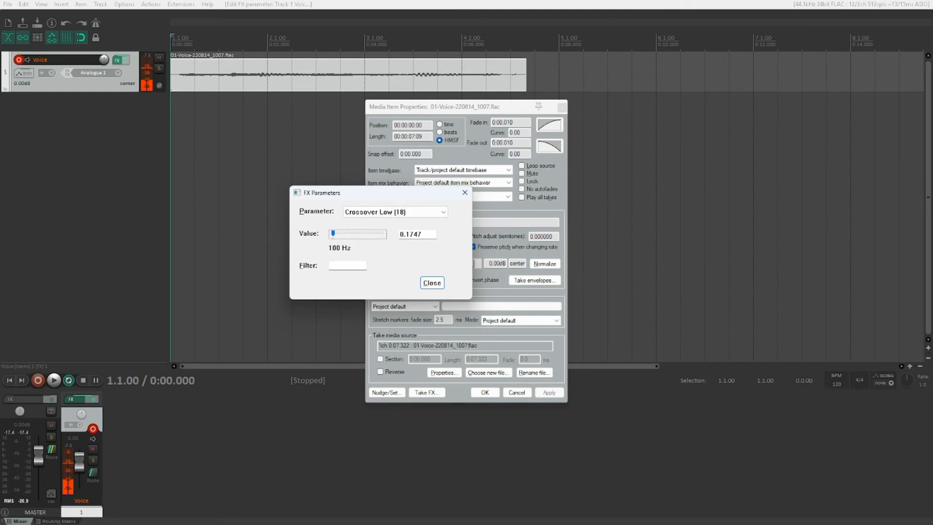
Examine the Output Volume parameter and the parameters around it, from Band 4 Delta to the general Delta
key(shift+Tab)
key(o)
key(Up)
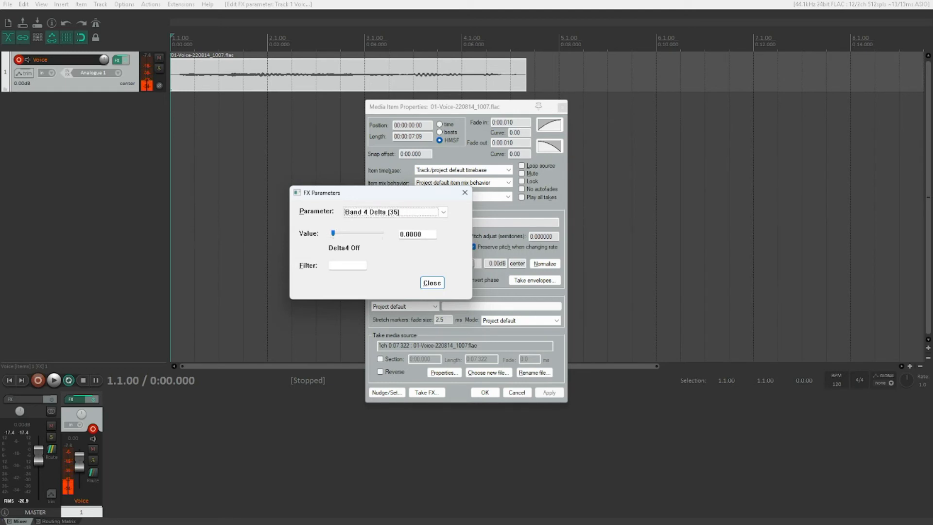
key(Down)
key(Down)
key(Up)
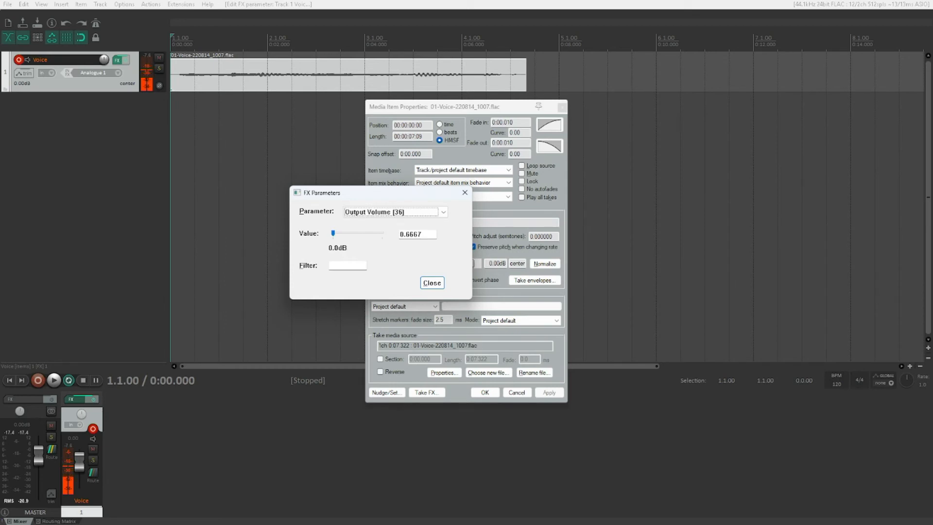
key(Tab)
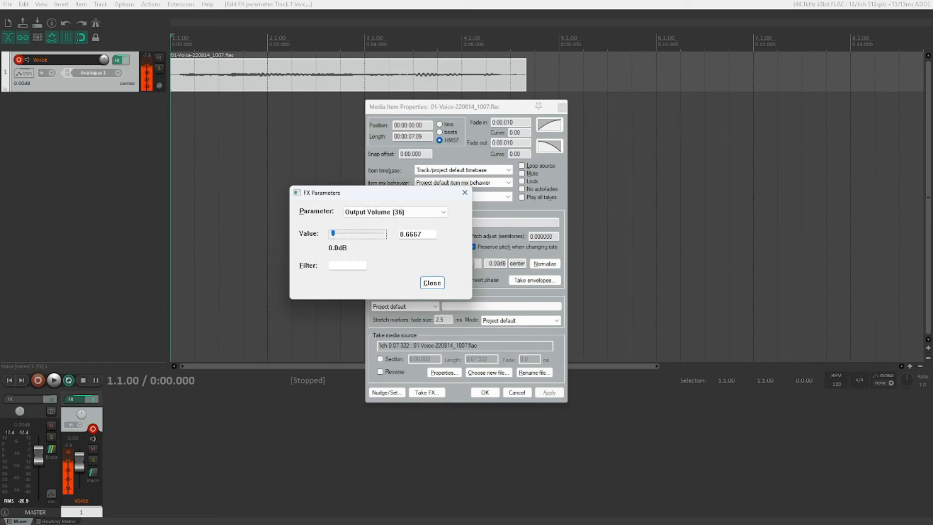
key(shift+Tab)
key(Down)
key(Down)
key(Down)
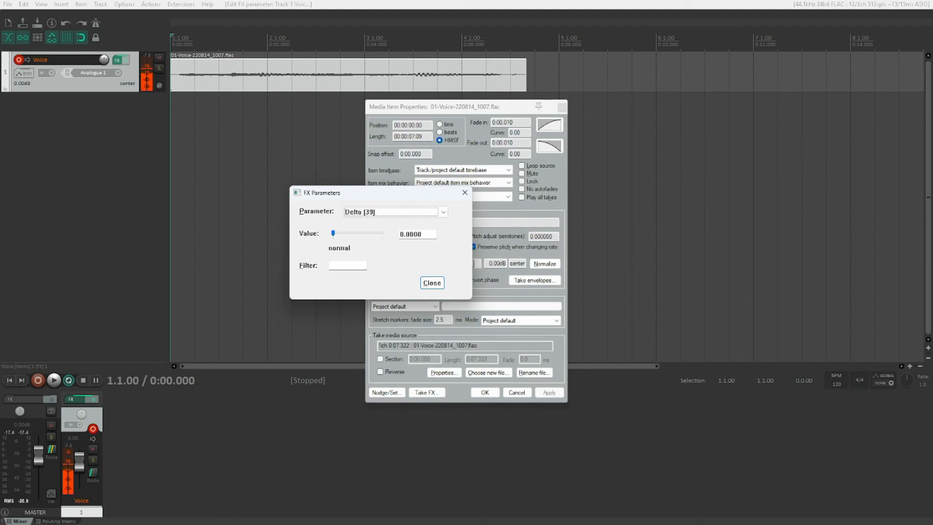
Examine the Crossover Mid parameter, going through the Band 2 parameters from Crossover Low, and close the FX parameters
key(Up)
key(c)
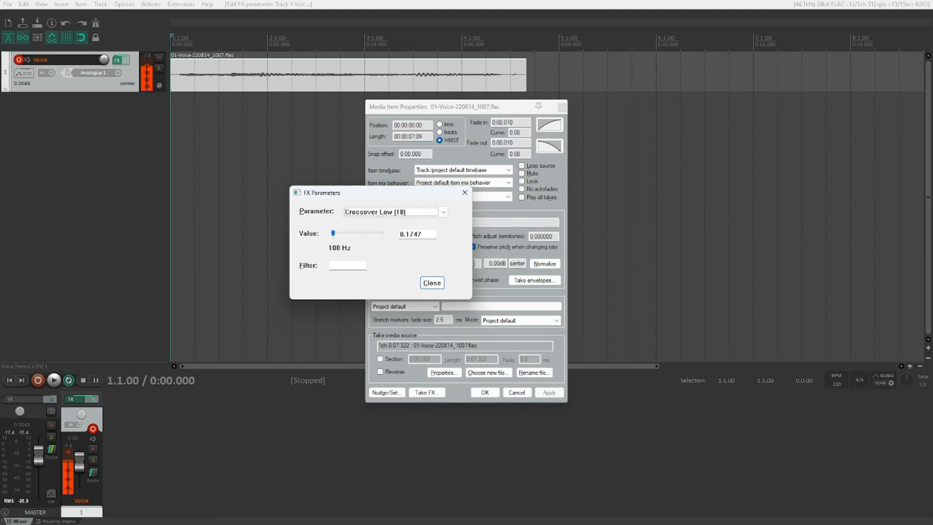
key(Down)
key(Down)
key(Down)
key(Down)
key(Down)
key(Down)
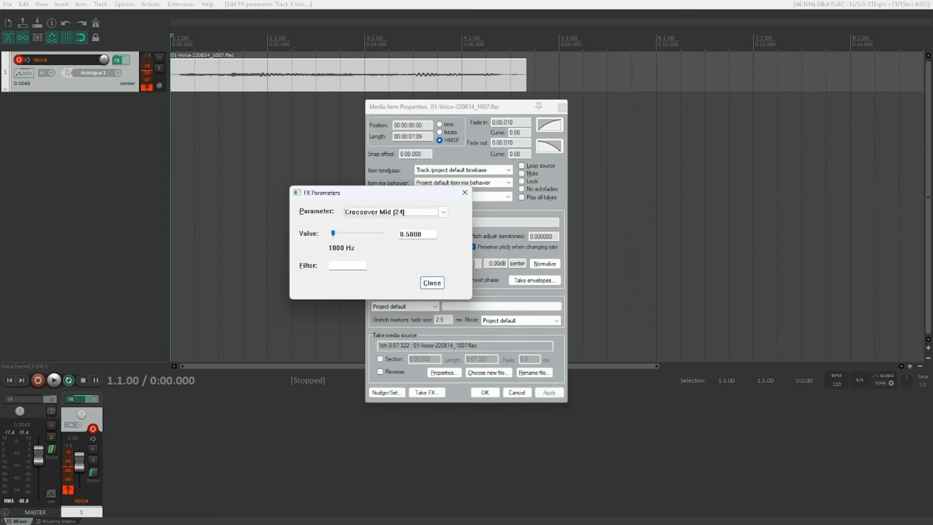
key(Tab)
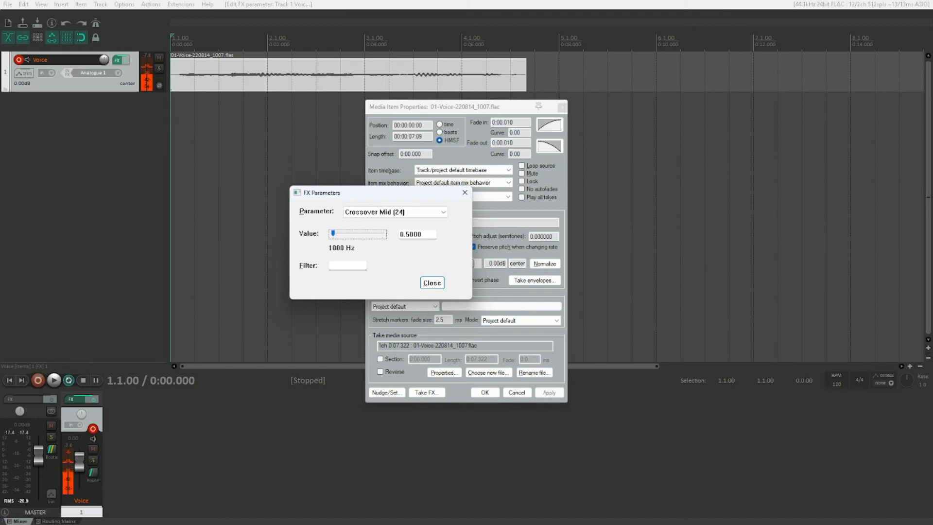
key(Escape)
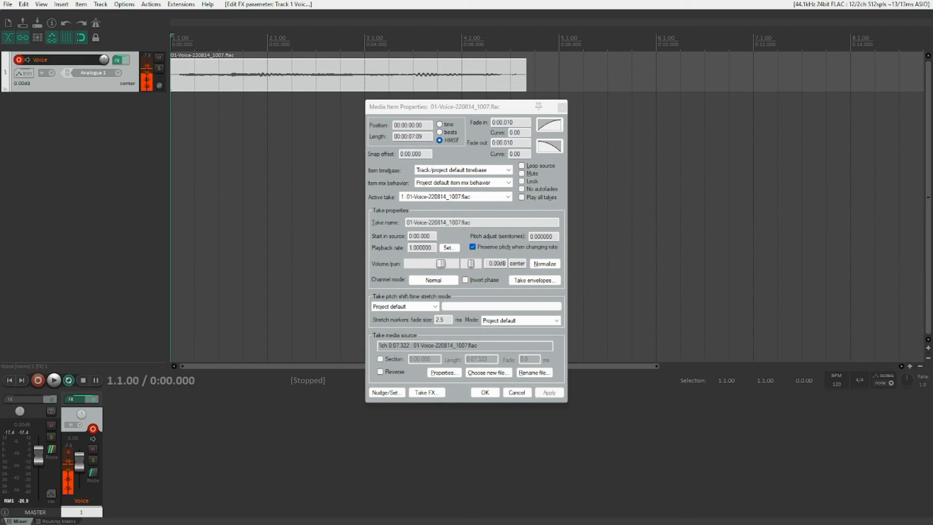
Reopen the FX parameters, look through the list up to Band 2 Gain, and close them again
key(p)
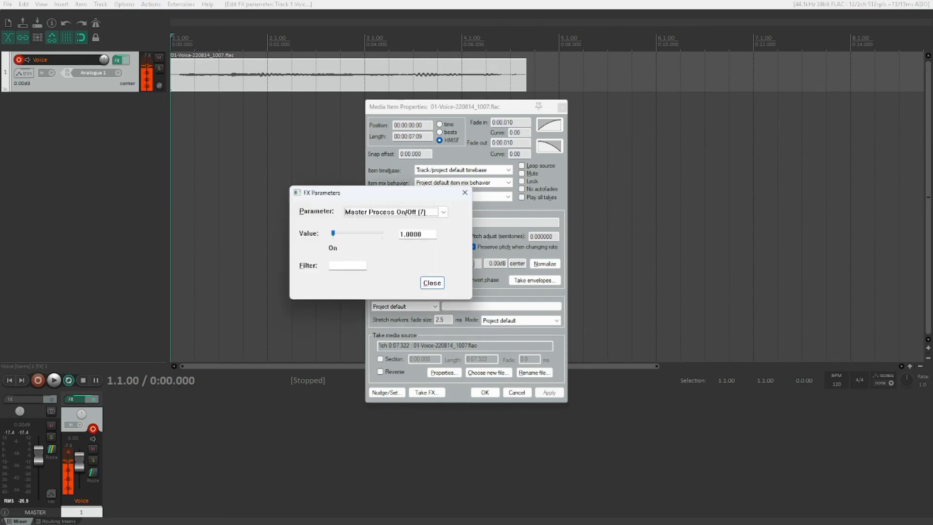
key(r)
key(Down)
key(Down)
key(Down)
key(Down)
key(Down)
key(Down)
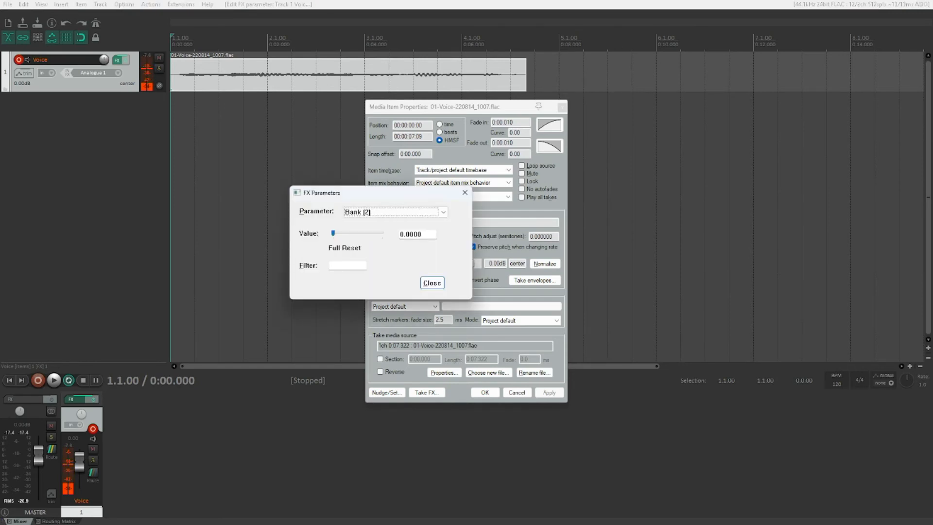
key(Down)
key(Down)
key(Down)
key(Down)
key(Down)
key(Down)
key(Down)
key(Down)
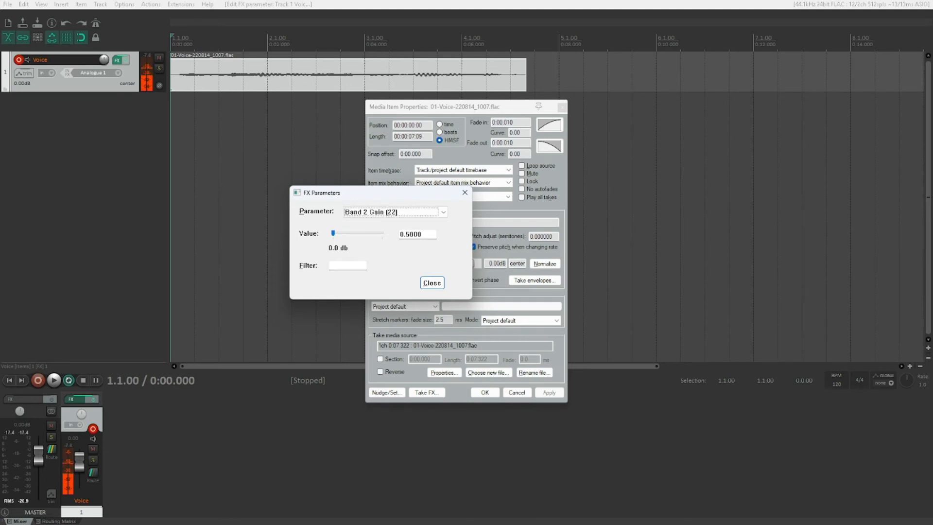
key(Down)
key(Up)
key(Escape)
Play the voice take and turn on Band 2 Solo in Clarity Vx Pro's FX parameters
key(space)
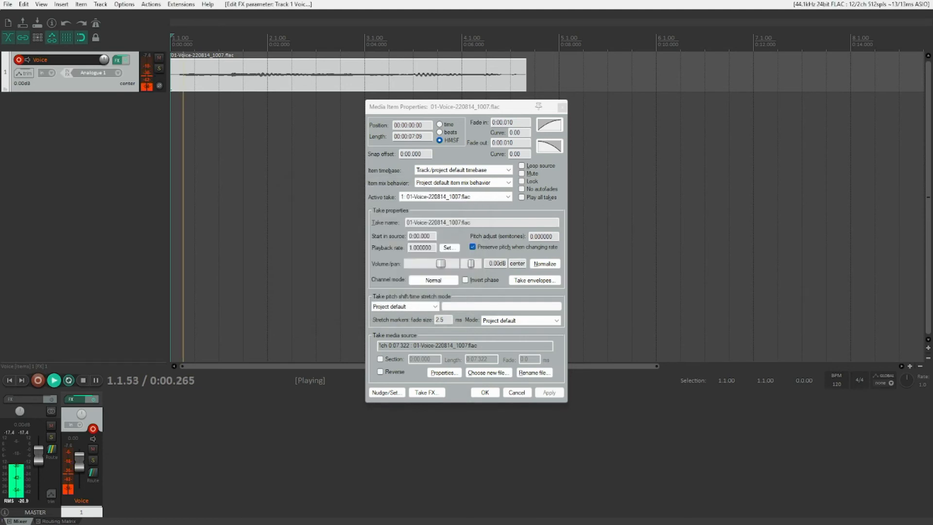
key(p)
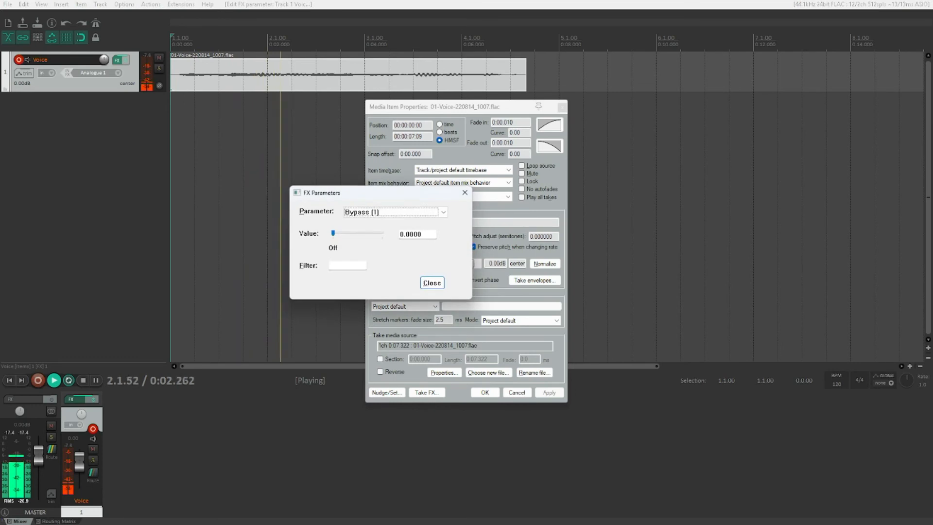
key(Down)
key(Down)
key(Down)
key(Down)
key(Down)
key(Down)
key(Down)
key(Down)
key(Down)
key(Down)
key(Down)
key(Down)
key(Down)
key(Down)
key(Down)
key(Down)
key(Down)
key(Down)
key(Down)
key(Down)
key(Down)
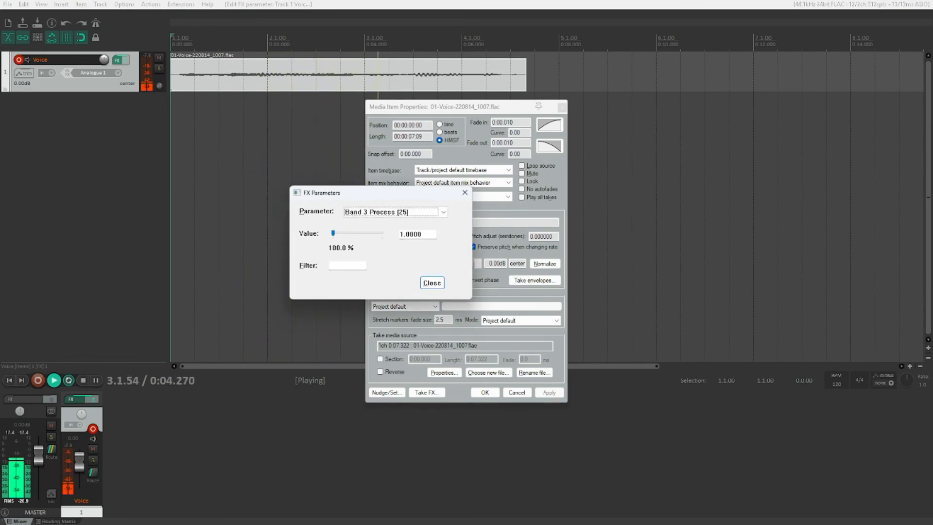
key(Up)
key(Up)
key(Up)
key(Up)
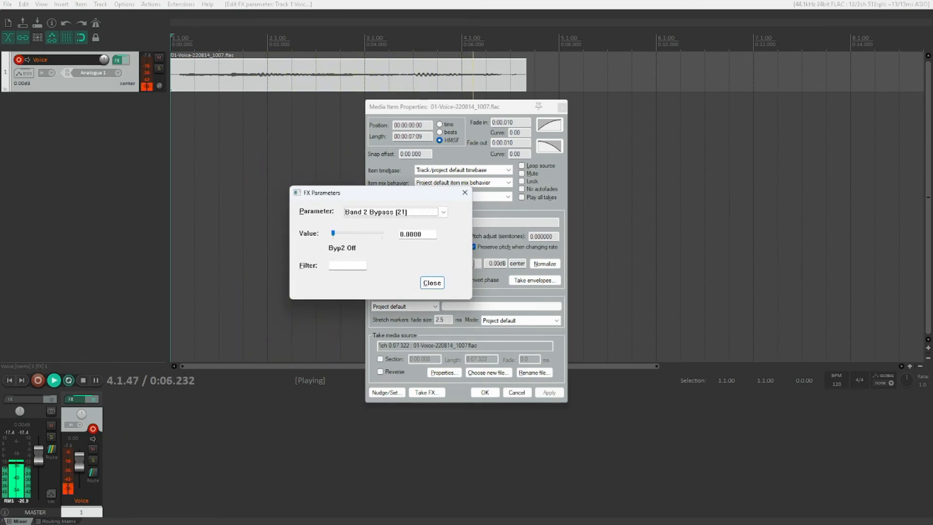
key(Down)
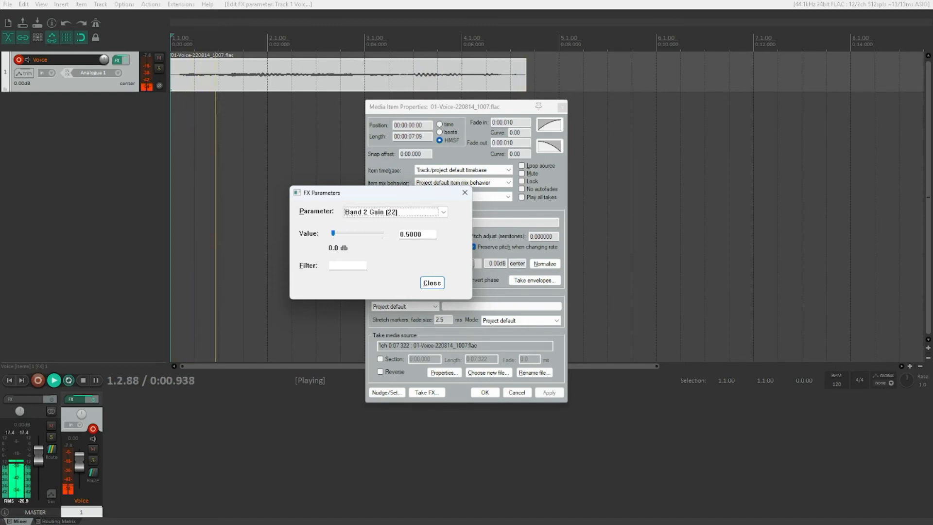
key(Up)
key(Up)
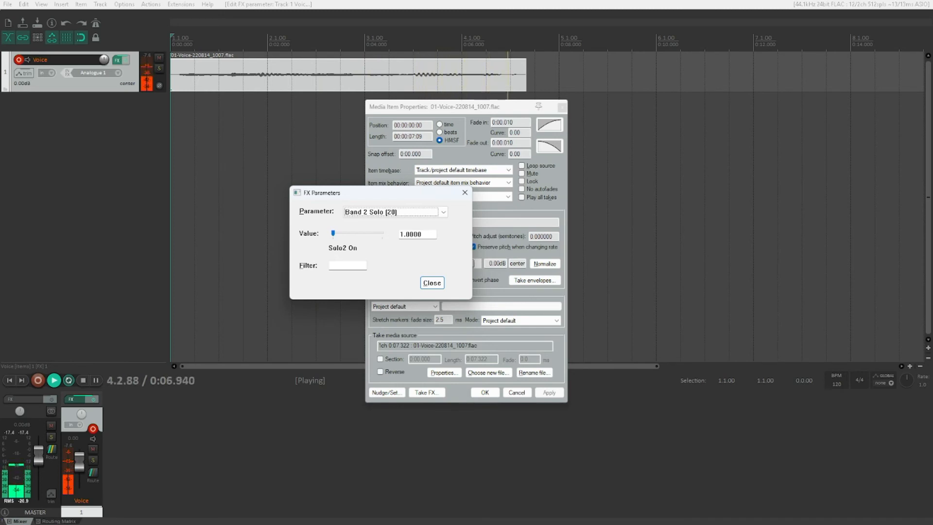
Examine the Crossover High parameter, the Band 3 and Band 4 parameters, and Output Volume during playback
key(Tab)
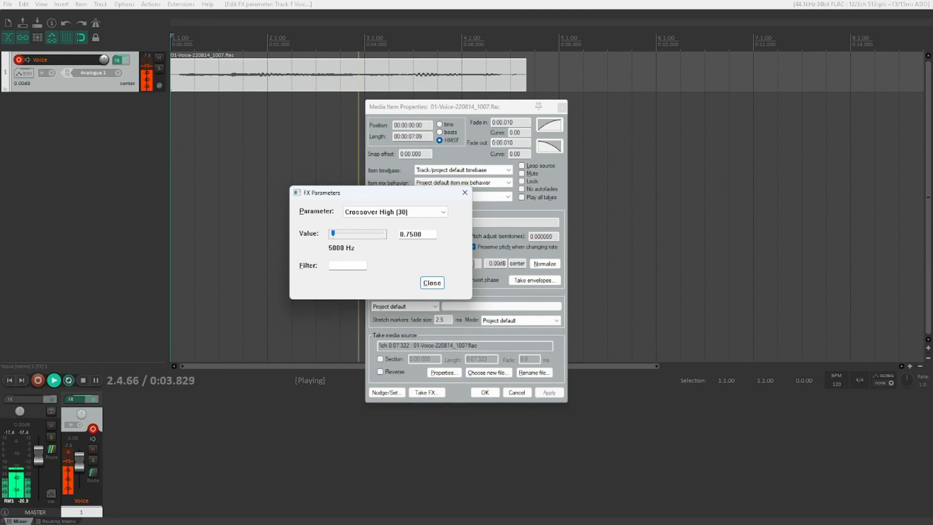
key(shift+Tab)
key(Up)
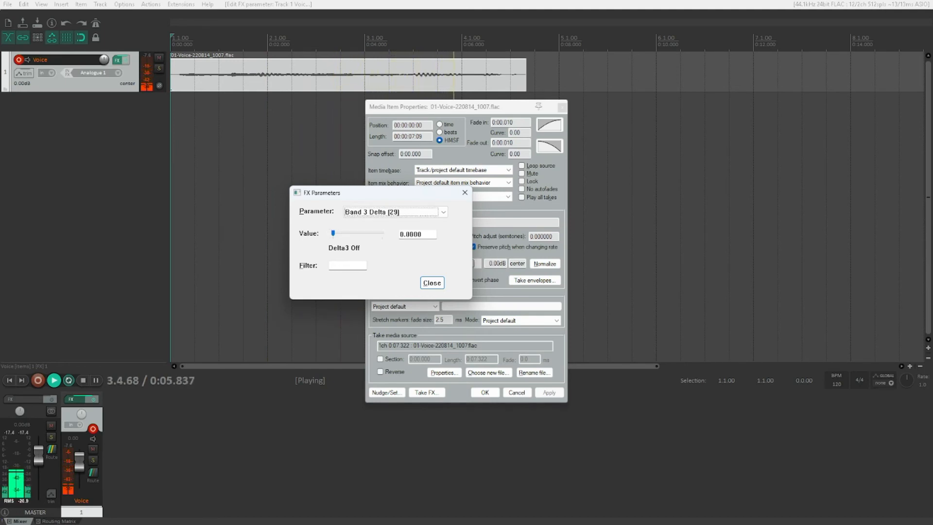
key(Up)
key(Up)
key(Down)
key(Down)
key(Down)
key(Down)
key(Down)
key(Down)
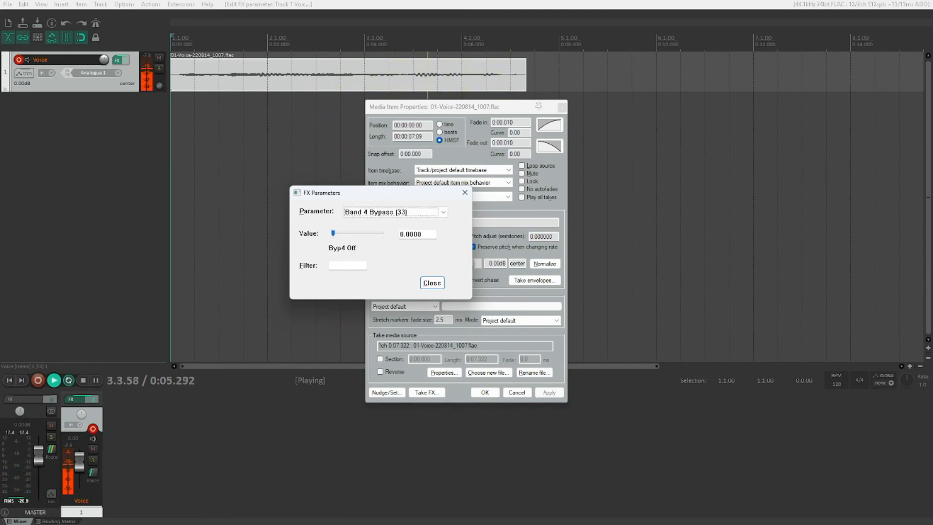
key(Down)
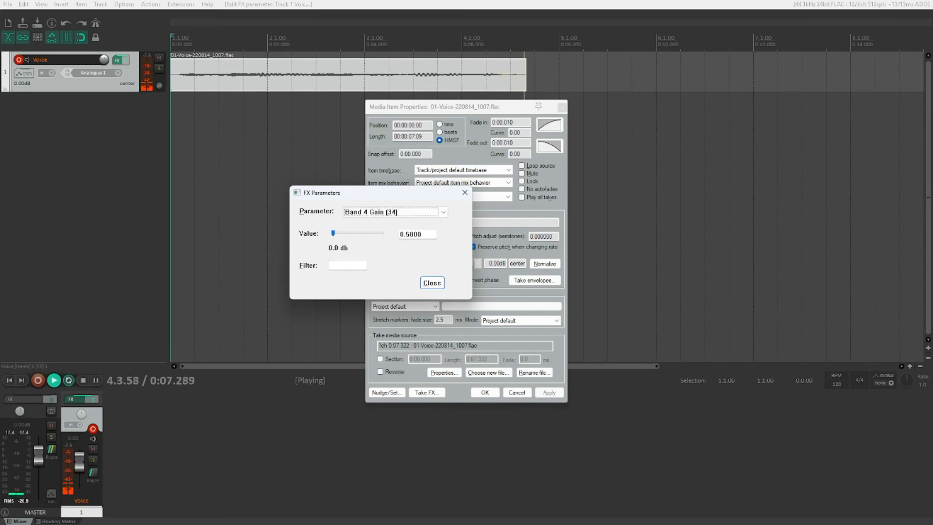
key(Down)
key(Down)
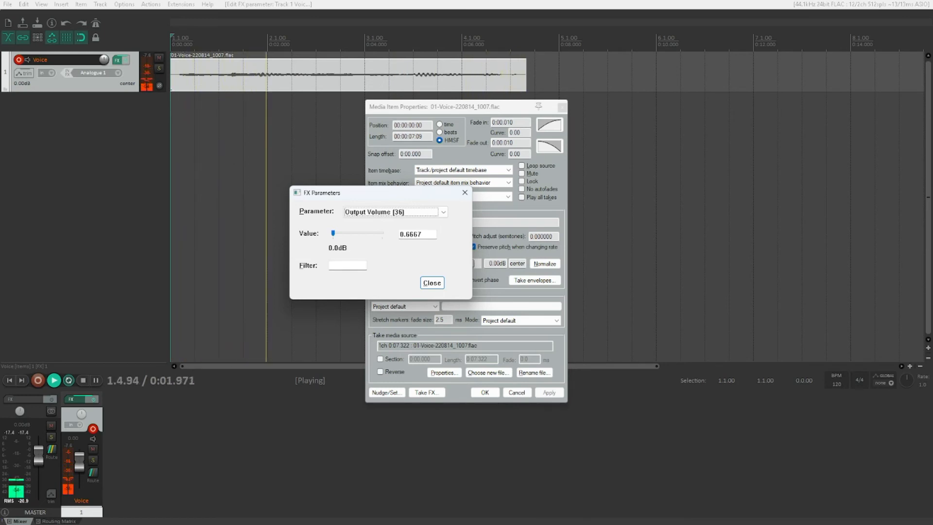
Turn on Band 4 Solo while the take plays
key(Up)
key(Up)
key(Up)
key(Up)
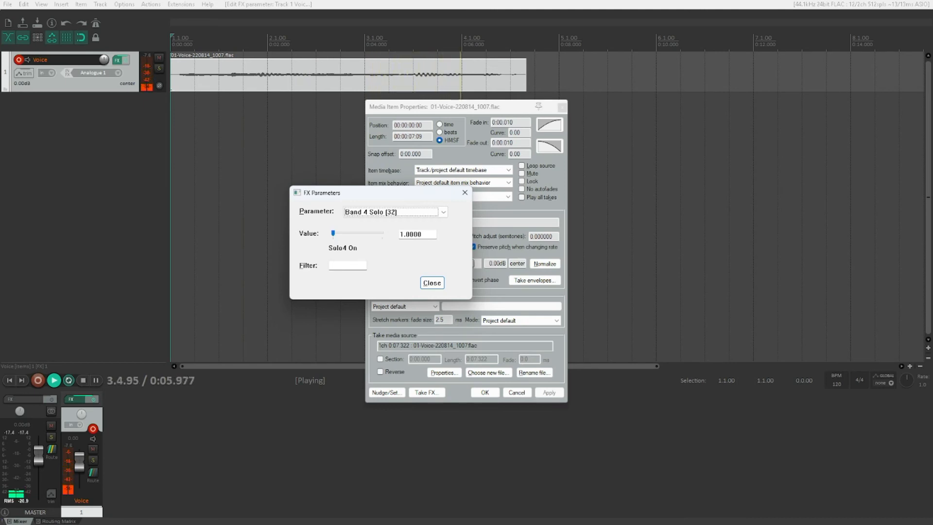
Switch from Band 4 Solo to the Band 2 Gain parameter and cut it to -37.1 dB during playback
key(Up)
key(Up)
key(Up)
key(Up)
key(Up)
key(Up)
key(Up)
key(Up)
key(Up)
key(Up)
key(Up)
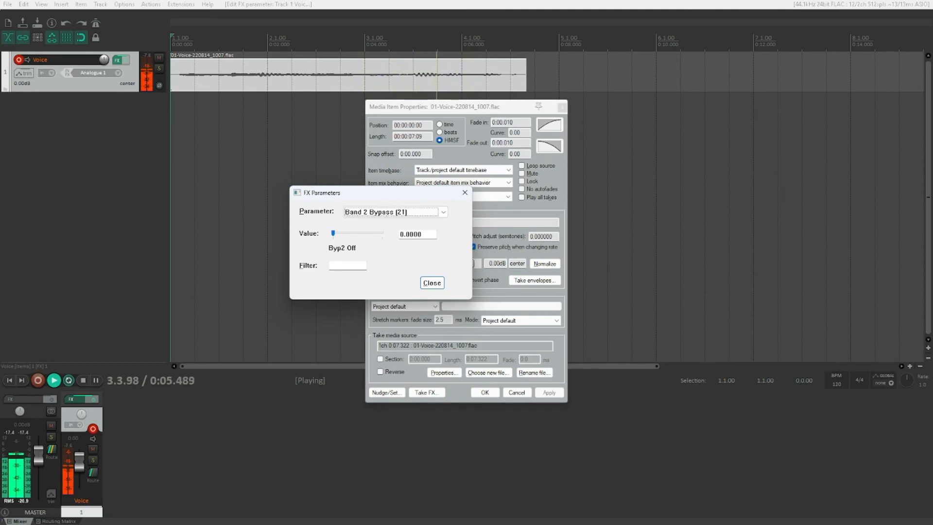
key(Down)
key(Tab)
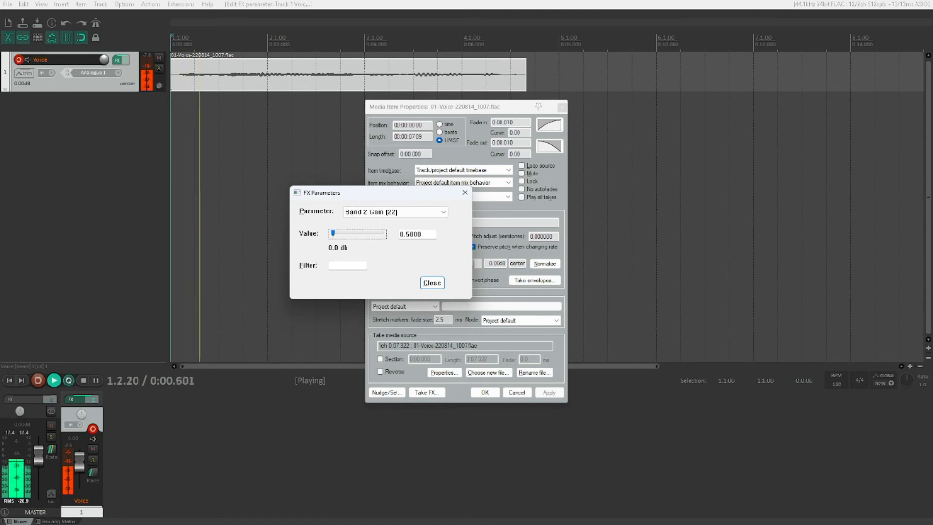
key(Home)
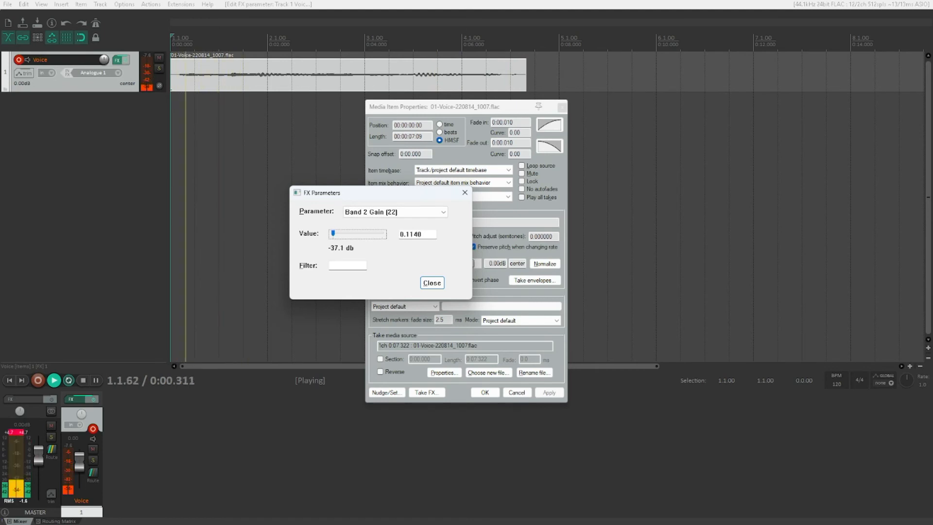
Raise Band 2 Gain gradually to 2.3 dB while the voice take plays
key(Up)
key(Up)
key(Up)
key(Up)
key(Up)
key(Up)
key(Up)
key(Up)
key(Up)
key(Up)
key(Up)
key(Up)
key(Up)
key(Up)
key(Up)
key(Up)
key(Up)
key(Up)
key(Up)
key(Up)
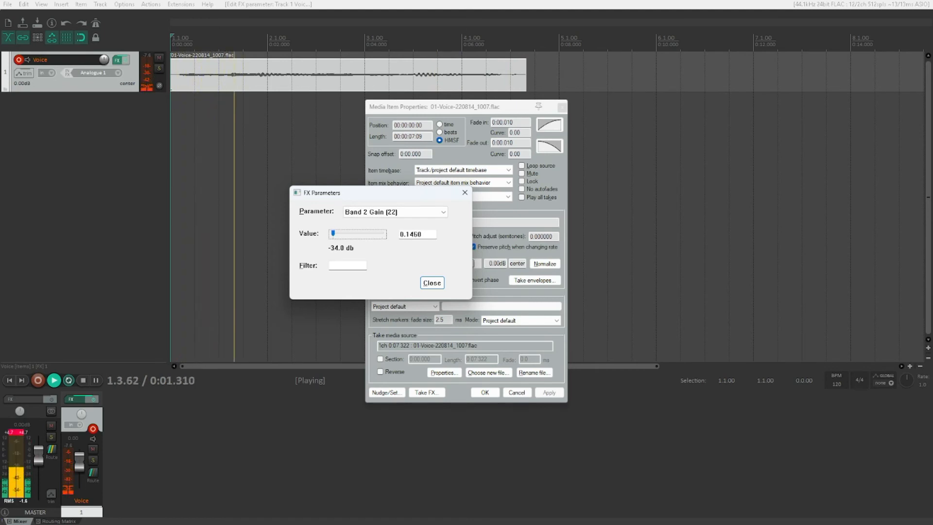
key(Up)
key(Up)
key(Up)
key(Up)
key(Up)
key(Up)
key(Up)
key(Up)
key(Up)
key(Up)
key(Up)
key(Up)
key(Up)
key(Up)
key(Up)
key(Up)
key(Up)
key(Up)
key(Up)
key(Up)
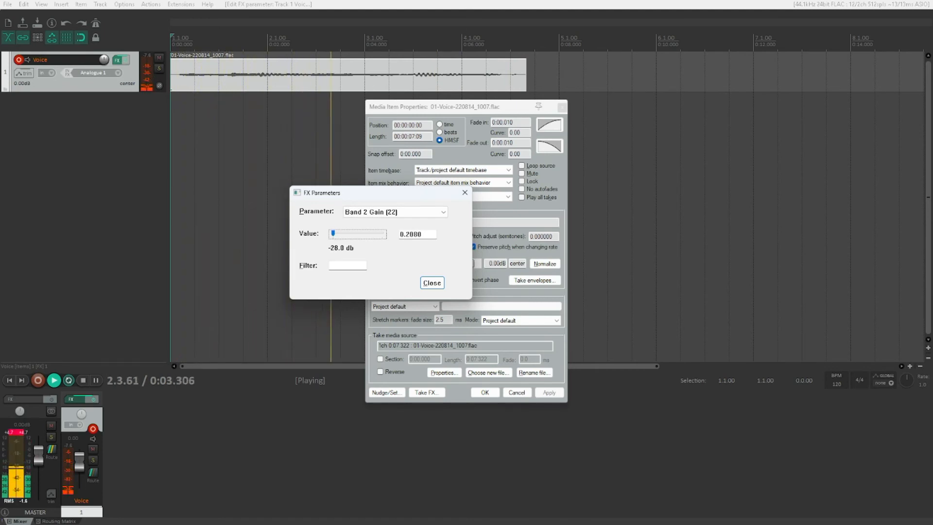
key(Up)
key(Up)
key(Up)
key(Up)
key(Up)
key(Up)
key(Up)
key(Up)
key(Up)
key(Up)
key(Up)
key(Up)
key(Up)
key(Up)
key(Up)
key(Up)
key(Up)
key(Up)
key(Up)
key(Up)
key(Up)
key(Up)
key(Up)
key(Up)
key(Up)
key(Up)
key(Up)
key(Up)
key(Up)
key(Up)
key(Up)
key(Up)
key(Up)
key(Up)
key(Up)
key(Up)
key(Up)
key(Up)
key(Up)
key(Up)
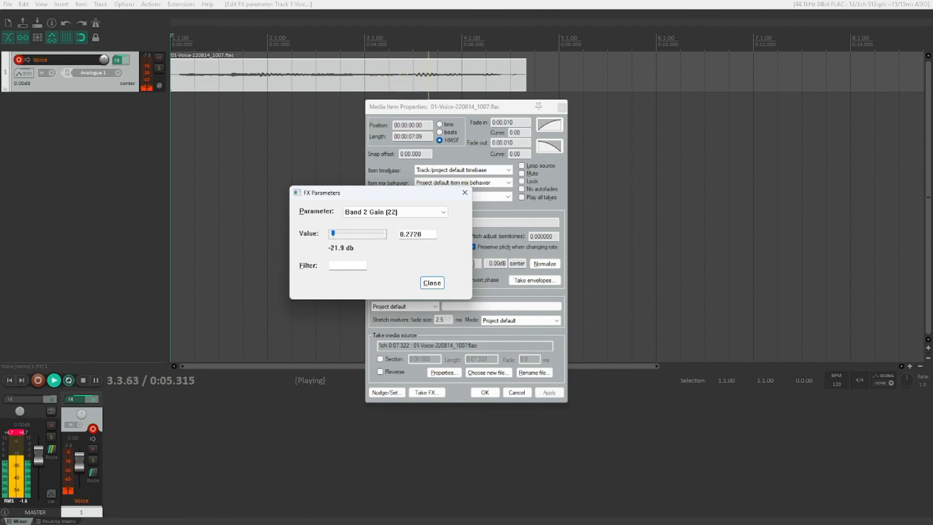
key(Up)
key(Up)
key(Up)
key(Up)
key(Up)
key(Up)
key(Up)
key(Up)
key(Up)
key(Up)
key(Up)
key(Up)
key(Up)
key(Up)
key(Up)
key(Up)
key(Up)
key(Up)
key(Up)
key(Up)
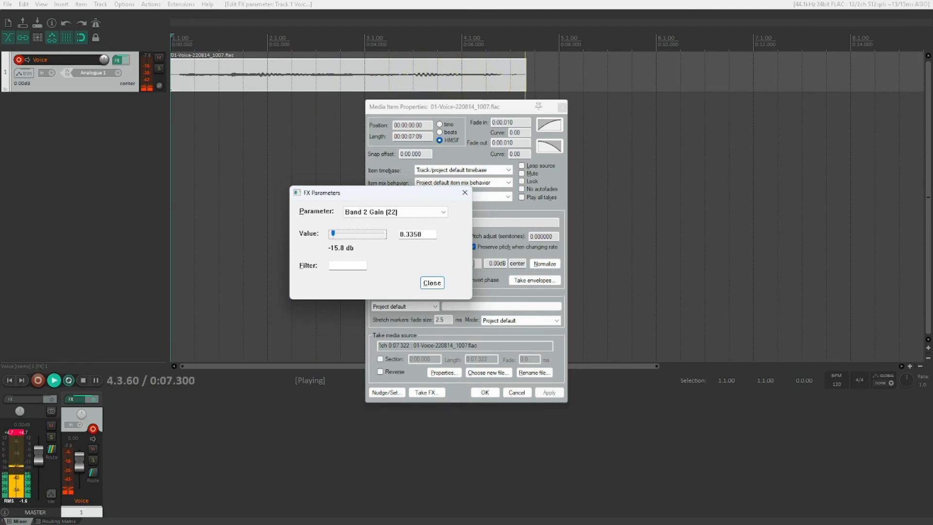
key(Up)
key(Up)
key(Up)
key(Up)
key(Up)
key(Up)
key(Up)
key(Up)
key(Up)
key(Up)
key(Up)
key(Up)
key(Up)
key(Up)
key(Up)
key(Up)
key(Up)
key(Up)
key(Up)
key(Up)
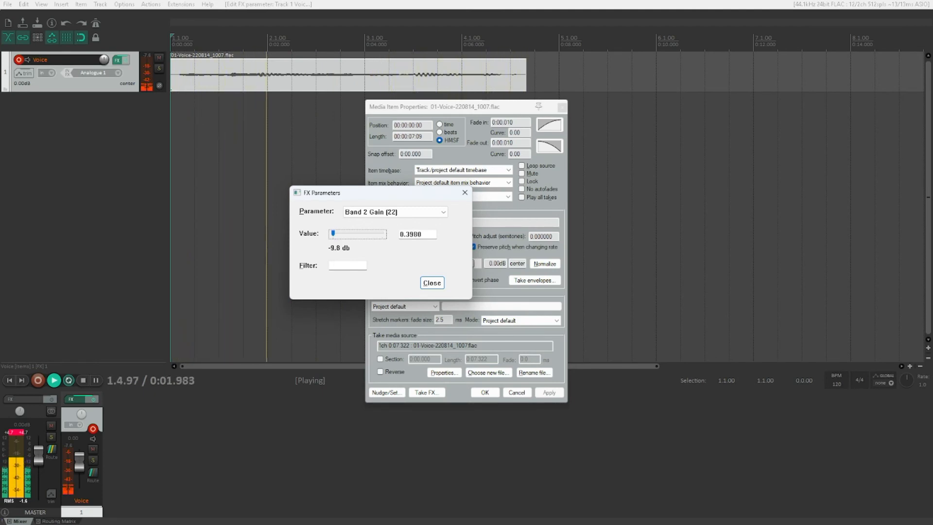
key(Up)
key(Up)
key(Up)
key(Up)
key(Up)
key(Up)
key(Up)
key(Up)
key(Up)
key(Up)
key(Up)
key(Up)
key(Up)
key(Up)
key(Up)
key(Up)
key(Up)
key(Up)
key(Up)
key(Up)
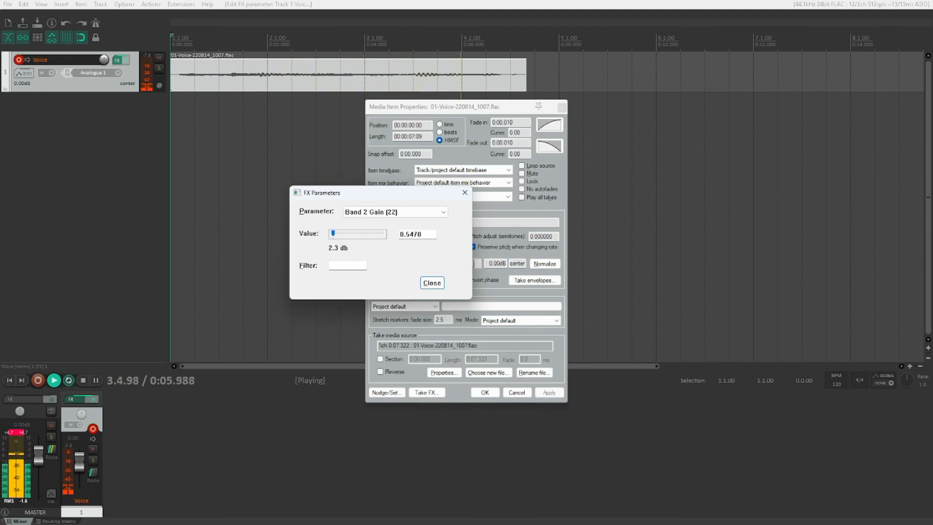
Raise Band 2 Gain further to 11.1 dB while the voice take plays
key(Up)
key(Up)
key(Up)
key(Up)
key(Up)
key(Up)
key(Up)
key(Up)
key(Up)
key(Up)
key(Up)
key(Up)
key(Up)
key(Up)
key(Up)
key(Up)
key(Up)
key(Up)
key(Up)
key(Up)
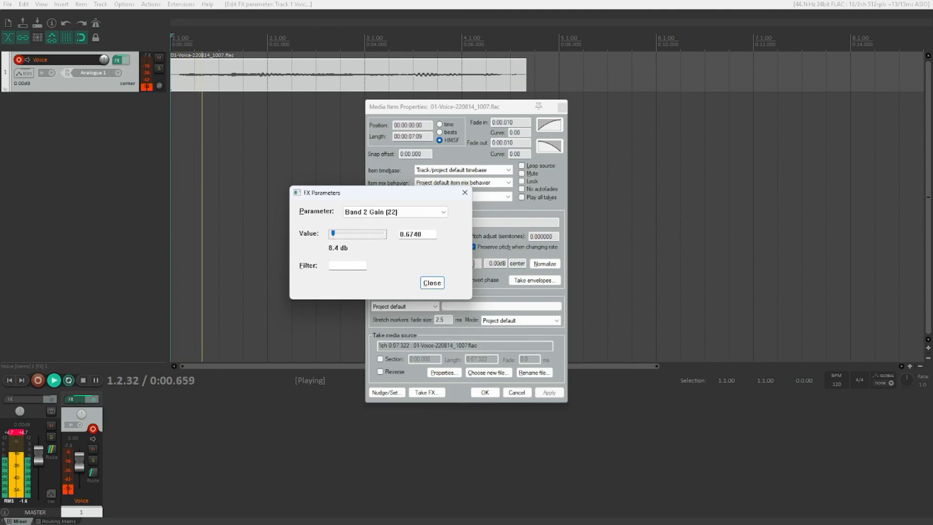
key(Up)
key(Up)
key(Up)
key(Up)
key(Up)
key(Up)
key(Up)
key(Up)
key(Up)
key(Up)
key(Up)
key(Up)
key(Up)
key(Up)
key(Up)
key(Up)
key(Up)
key(Up)
key(Up)
key(Up)
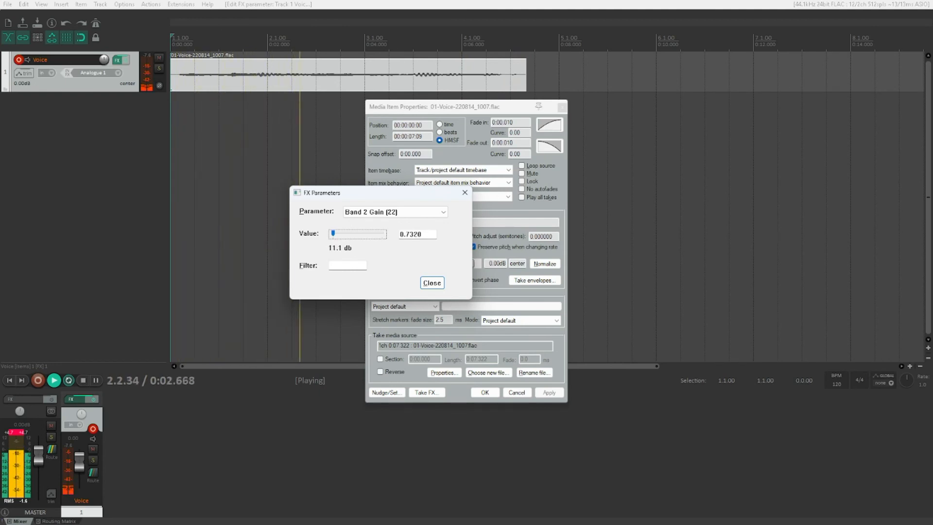
Lower Band 2 Gain to 0.3 dB during playback
key(Down)
key(Down)
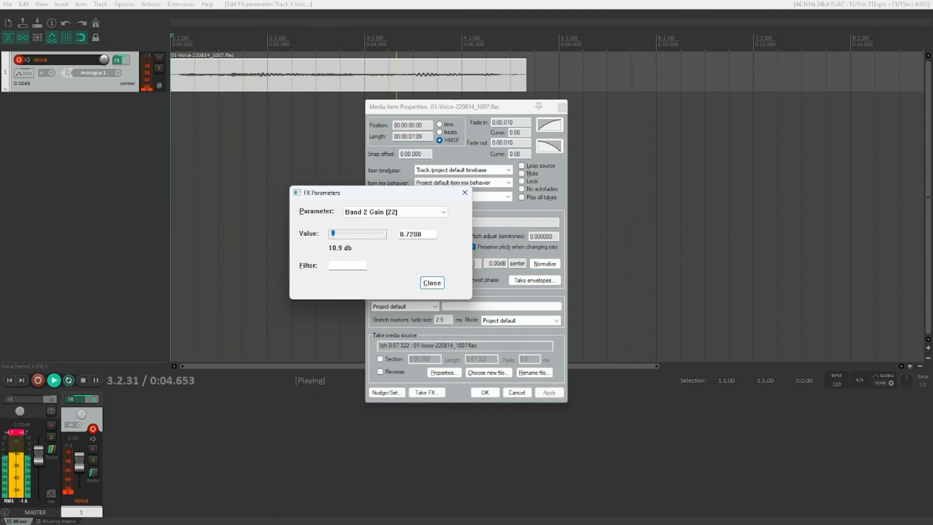
key(Down)
key(Down)
key(Down)
key(Down)
key(Down)
key(Down)
key(Down)
key(Down)
key(Down)
key(Down)
key(Down)
key(Down)
key(Down)
key(Down)
key(Down)
key(Down)
key(Down)
key(Down)
key(Down)
key(Down)
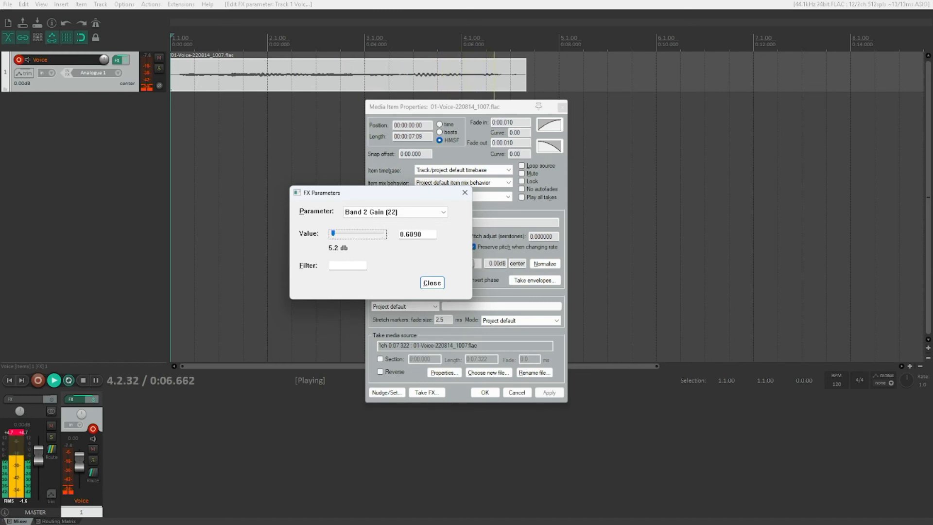
key(Down)
key(Down)
key(Down)
key(Down)
key(Down)
key(Down)
key(Down)
key(Down)
key(Down)
key(Down)
key(Down)
key(Down)
key(Down)
key(Down)
key(Down)
key(Down)
key(Down)
key(Down)
key(Down)
key(Down)
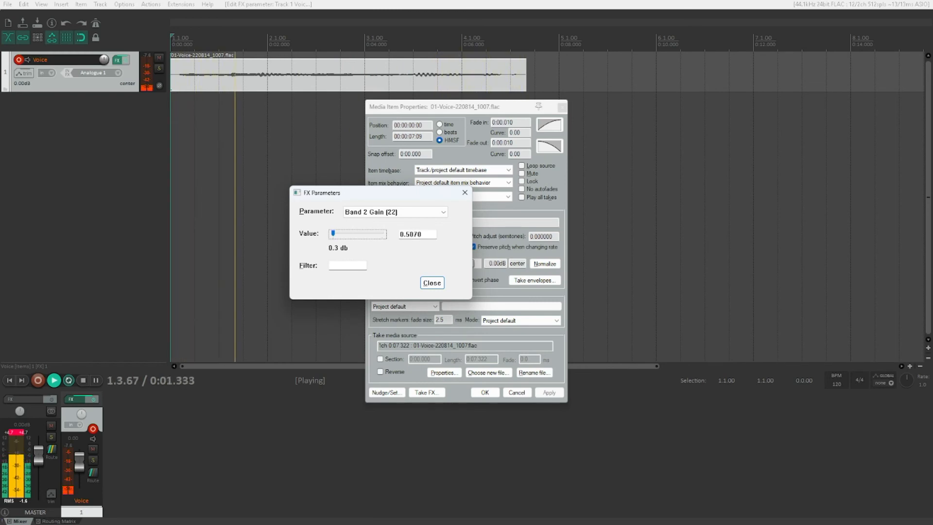
Switch from Band 2 Gain to the Band 2 Process parameter and lower it gradually to 65.8 % while the voice take plays
key(shift+Tab)
key(Up)
key(Up)
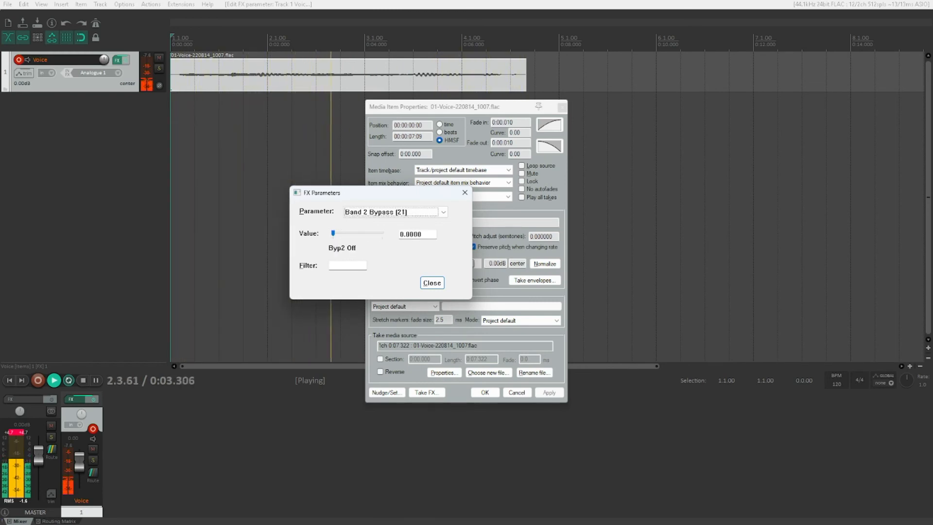
key(Up)
key(Tab)
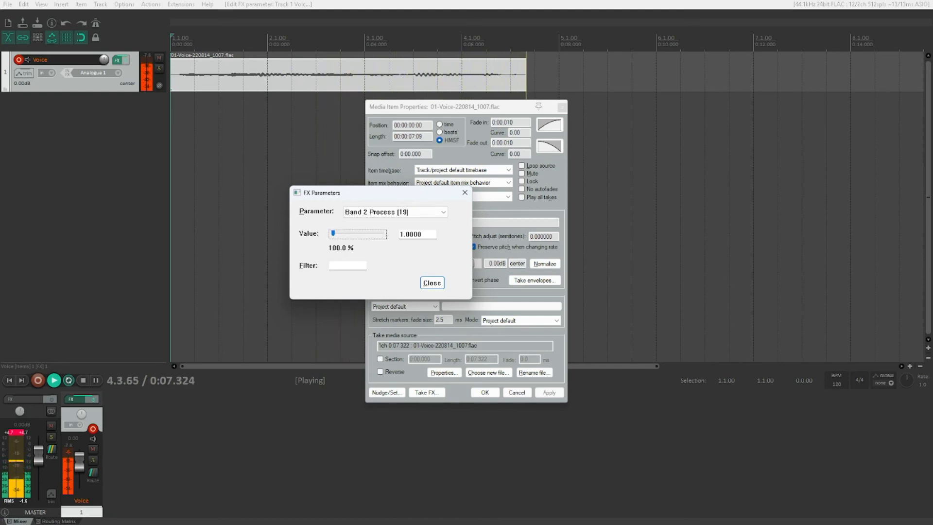
key(Down)
key(Down)
key(Down)
key(Down)
key(Down)
key(Down)
key(Down)
key(Down)
key(Down)
key(Down)
key(Down)
key(Down)
key(Down)
key(Down)
key(Down)
key(Down)
key(Down)
key(Down)
key(Down)
key(Down)
key(Down)
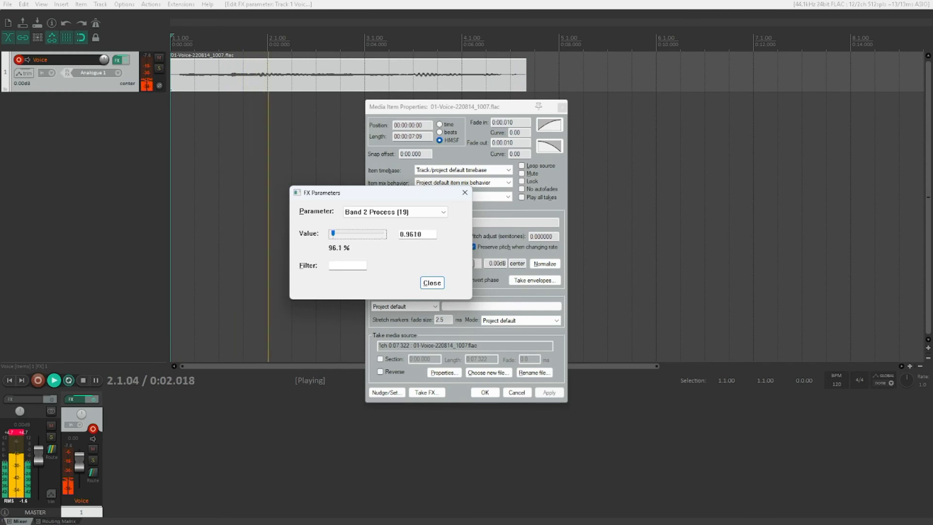
key(Down)
key(Down)
key(Down)
key(Down)
key(Down)
key(Down)
key(Down)
key(Down)
key(Down)
key(Down)
key(Down)
key(Down)
key(Down)
key(Down)
key(Down)
key(Down)
key(Down)
key(Down)
key(Down)
key(Down)
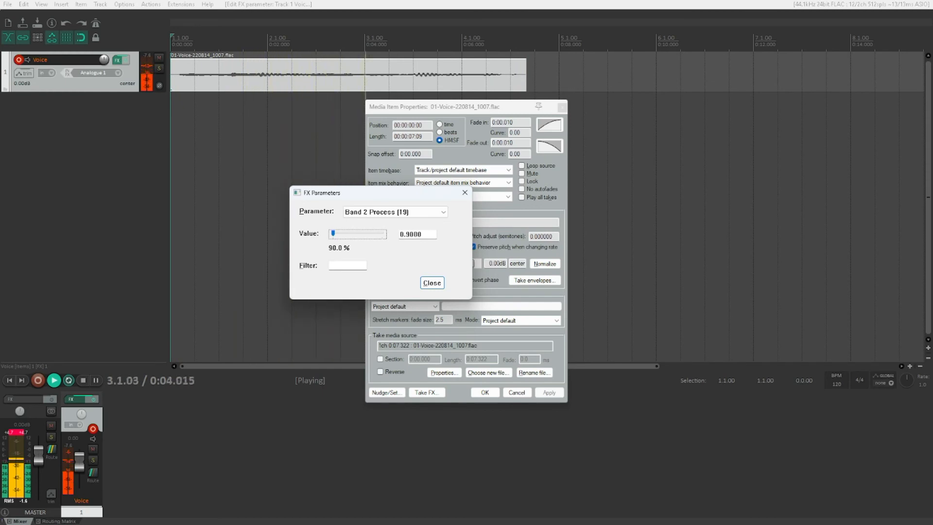
key(Down)
key(Down)
key(Down)
key(Down)
key(Down)
key(Down)
key(Down)
key(Down)
key(Down)
key(Down)
key(Down)
key(Down)
key(Down)
key(Down)
key(Down)
key(Down)
key(Down)
key(Down)
key(Down)
key(Down)
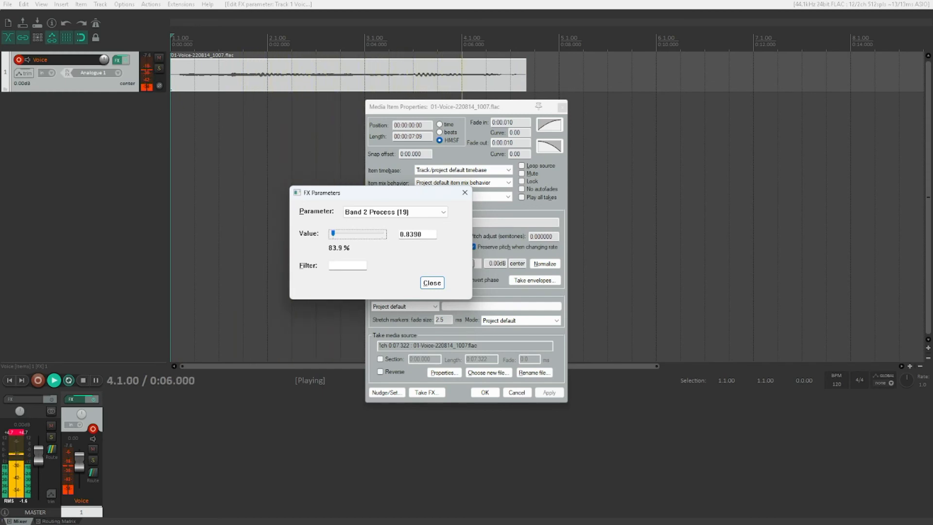
key(Down)
key(Down)
key(Down)
key(Down)
key(Down)
key(Down)
key(Down)
key(Down)
key(Down)
key(Down)
key(Down)
key(Down)
key(Down)
key(Down)
key(Down)
key(Down)
key(Down)
key(Down)
key(Down)
key(Down)
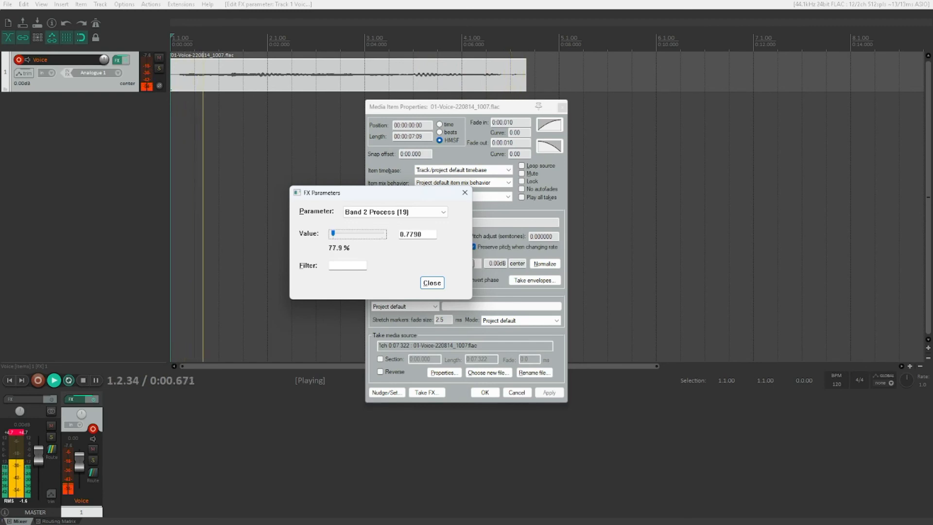
key(Down)
key(Down)
key(Down)
key(Down)
key(Down)
key(Down)
key(Down)
key(Down)
key(Down)
key(Down)
key(Down)
key(Down)
key(Down)
key(Down)
key(Down)
key(Down)
key(Down)
key(Down)
key(Down)
key(Down)
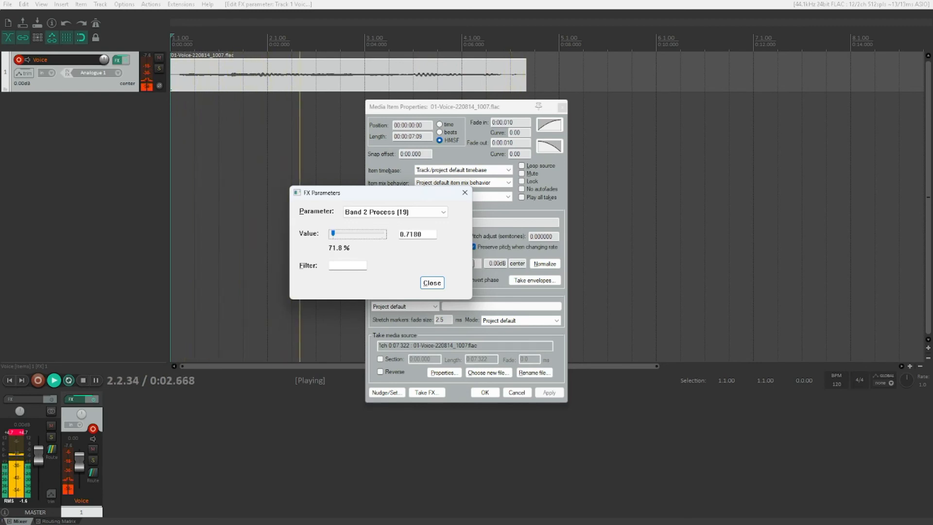
key(Down)
key(Down)
key(Down)
key(Down)
key(Down)
key(Down)
key(Down)
key(Down)
key(Down)
key(Down)
key(Down)
key(Down)
key(Down)
key(Down)
key(Down)
key(Down)
key(Down)
key(Down)
key(Down)
key(Down)
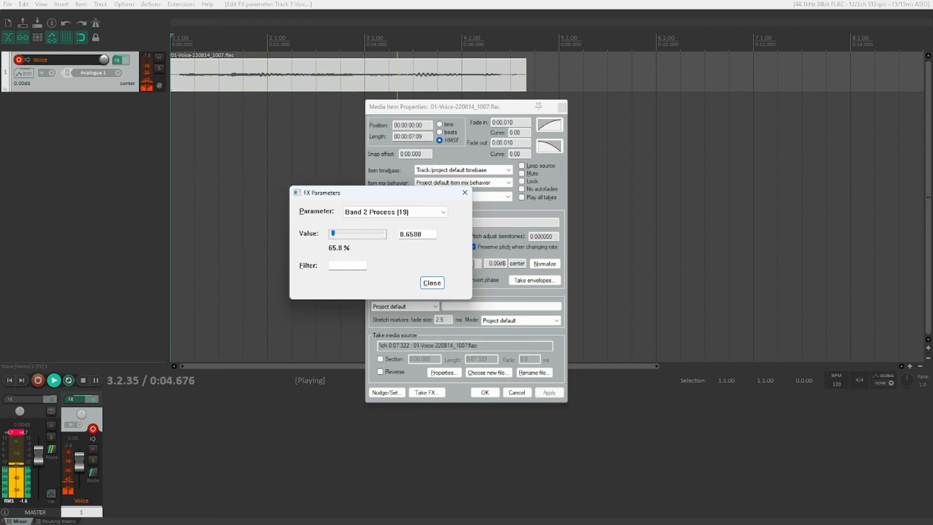
Lower Band 2 Process gradually to 0.0 % while the voice take plays
key(Down)
key(Down)
key(Down)
key(Down)
key(Down)
key(Down)
key(Down)
key(Down)
key(Down)
key(Down)
key(Down)
key(Down)
key(Down)
key(Down)
key(Down)
key(Down)
key(Down)
key(Down)
key(Down)
key(Down)
key(Down)
key(Down)
key(Down)
key(Down)
key(Down)
key(Down)
key(Down)
key(Down)
key(Down)
key(Down)
key(Down)
key(Down)
key(Down)
key(Down)
key(Down)
key(Down)
key(Down)
key(Down)
key(Down)
key(Down)
key(Down)
key(Down)
key(Down)
key(Down)
key(Down)
key(Down)
key(Down)
key(Down)
key(Down)
key(Down)
key(Down)
key(Down)
key(Down)
key(Down)
key(Down)
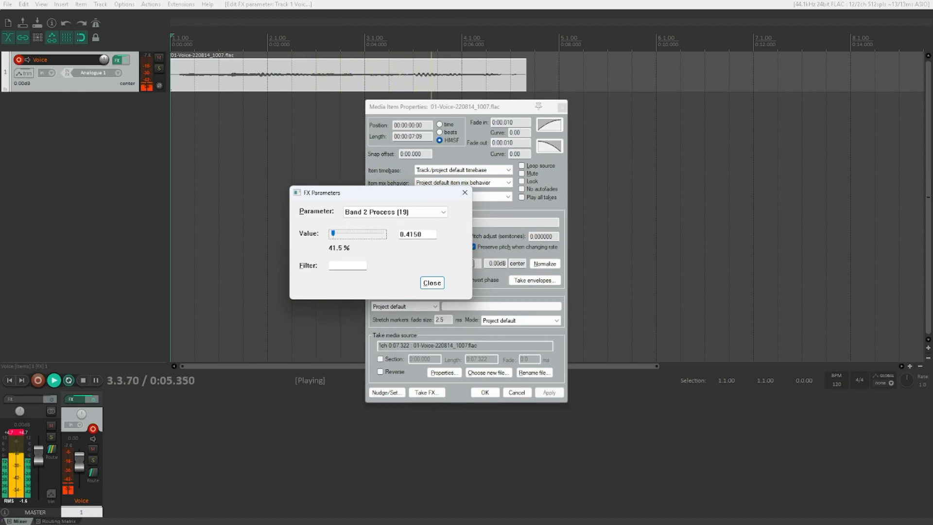
Switch from Band 2 Process to the Band 2 Gain parameter and raise it gradually to 10.1 dB during playback
key(shift+Tab)
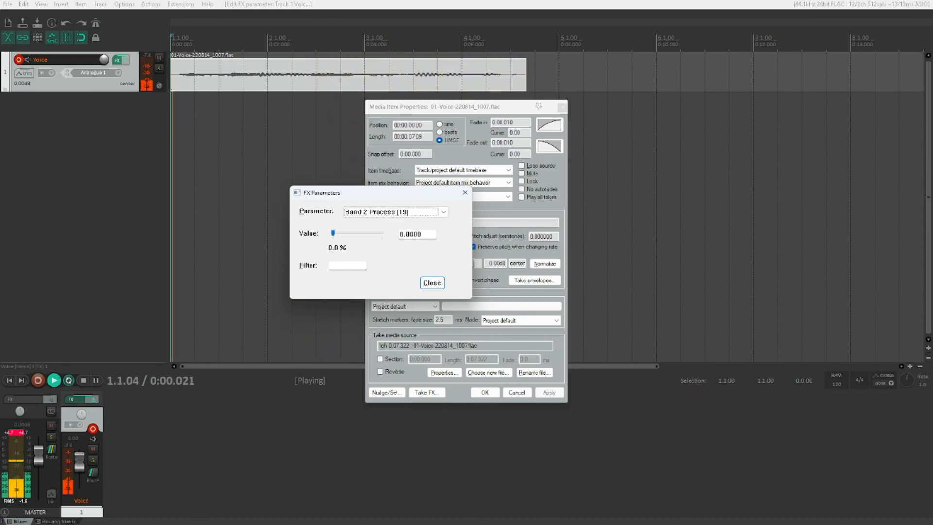
key(Down)
key(Down)
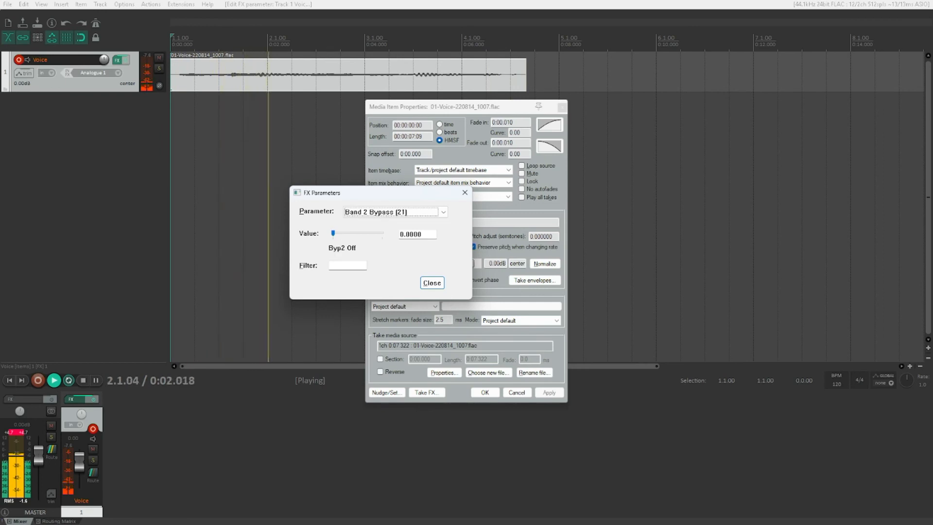
key(Up)
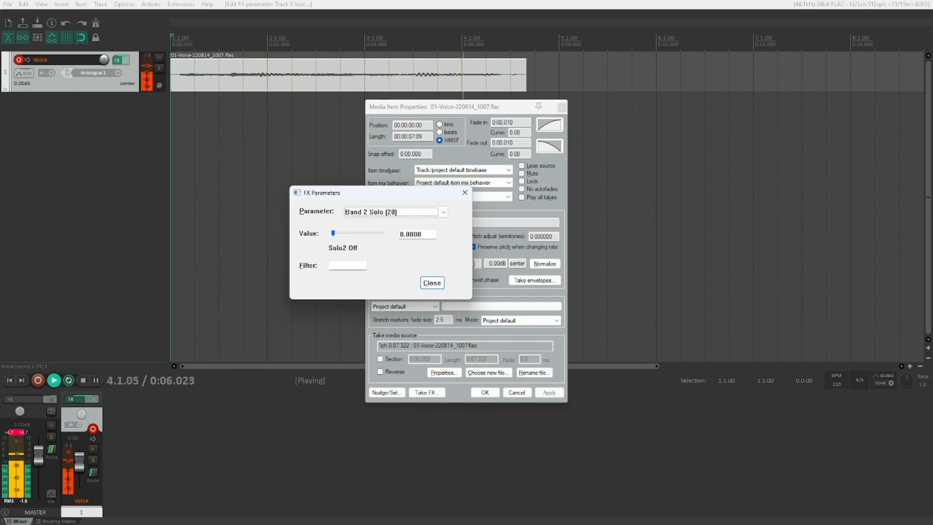
key(Down)
key(Down)
key(Tab)
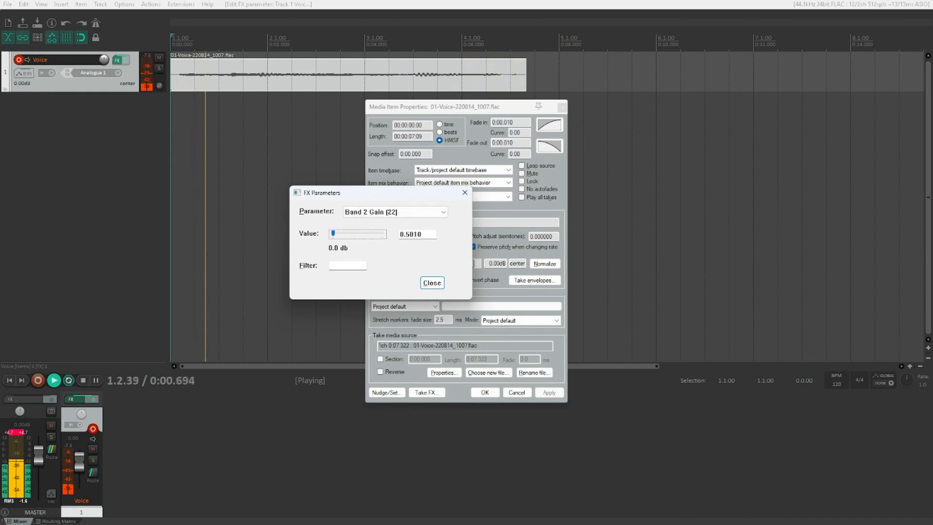
key(Up)
key(Up)
key(Up)
key(Up)
key(Up)
key(Up)
key(Up)
key(Up)
key(Up)
key(Up)
key(Up)
key(Up)
key(Up)
key(Up)
key(Up)
key(Up)
key(Up)
key(Up)
key(Up)
key(Up)
key(Up)
key(Up)
key(Up)
key(Up)
key(Up)
key(Up)
key(Up)
key(Up)
key(Up)
key(Up)
key(Up)
key(Up)
key(Up)
key(Up)
key(Up)
key(Up)
key(Up)
key(Up)
key(Up)
key(Up)
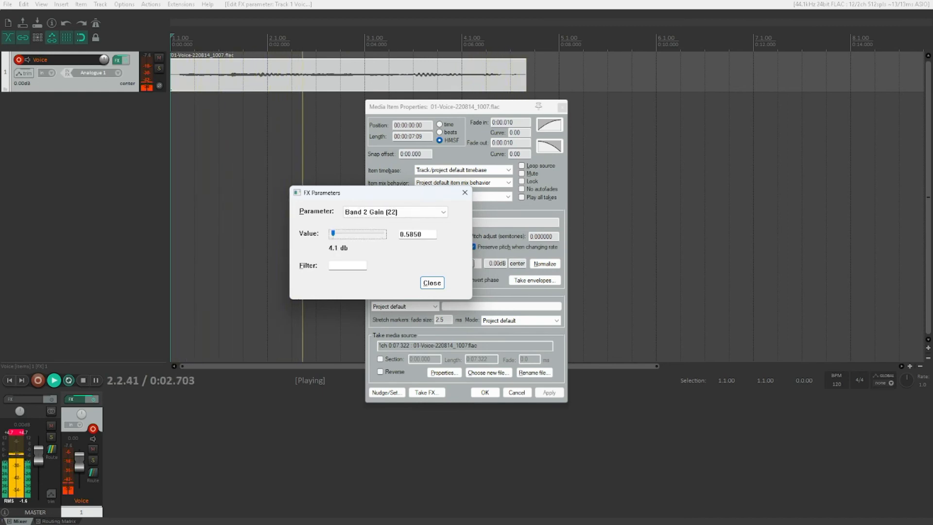
key(Up)
key(Up)
key(Up)
key(Up)
key(Up)
key(Up)
key(Up)
key(Up)
key(Up)
key(Up)
key(Up)
key(Up)
key(Up)
key(Up)
key(Up)
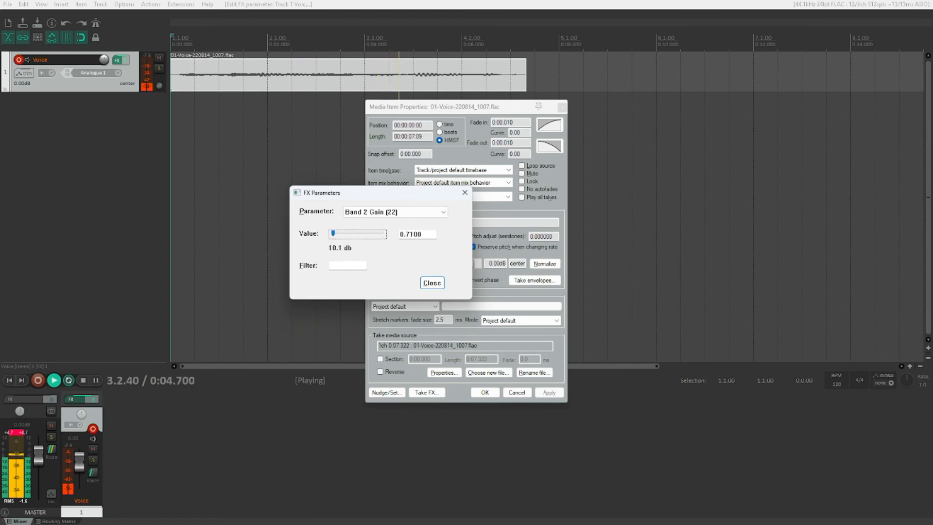
Lower Band 2 Gain to 10.0 dB, closing the FX parameters and stopping playback
key(Down)
key(Down)
key(Down)
key(Down)
key(Down)
key(Down)
key(Down)
key(Down)
key(Down)
key(Down)
key(Down)
key(Down)
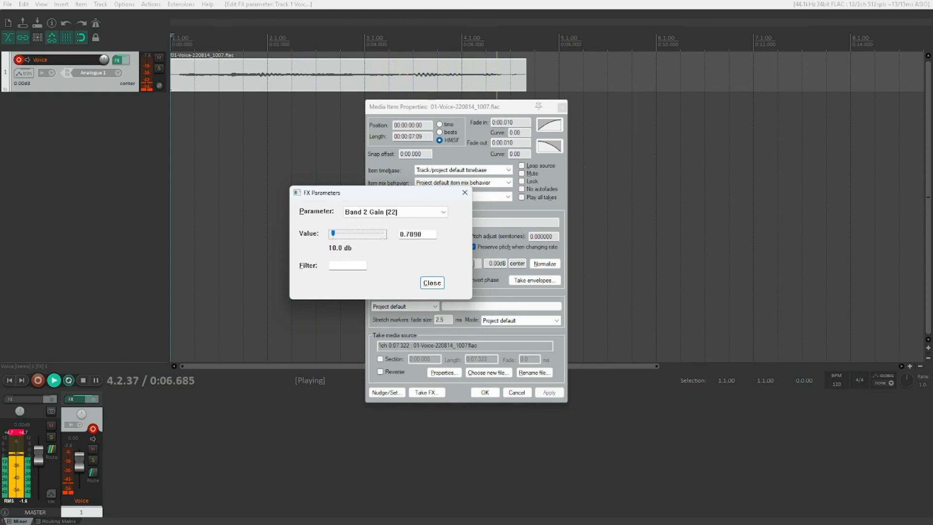
key(Escape)
key(space)
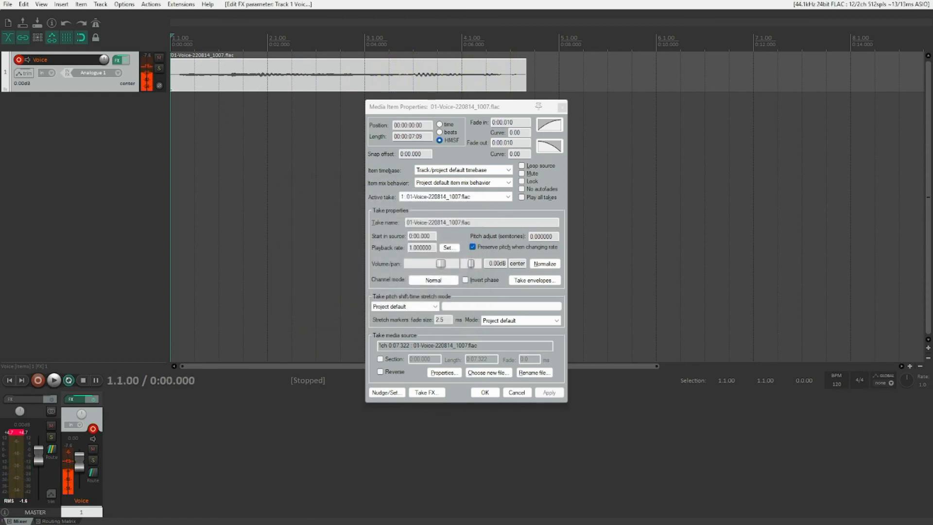